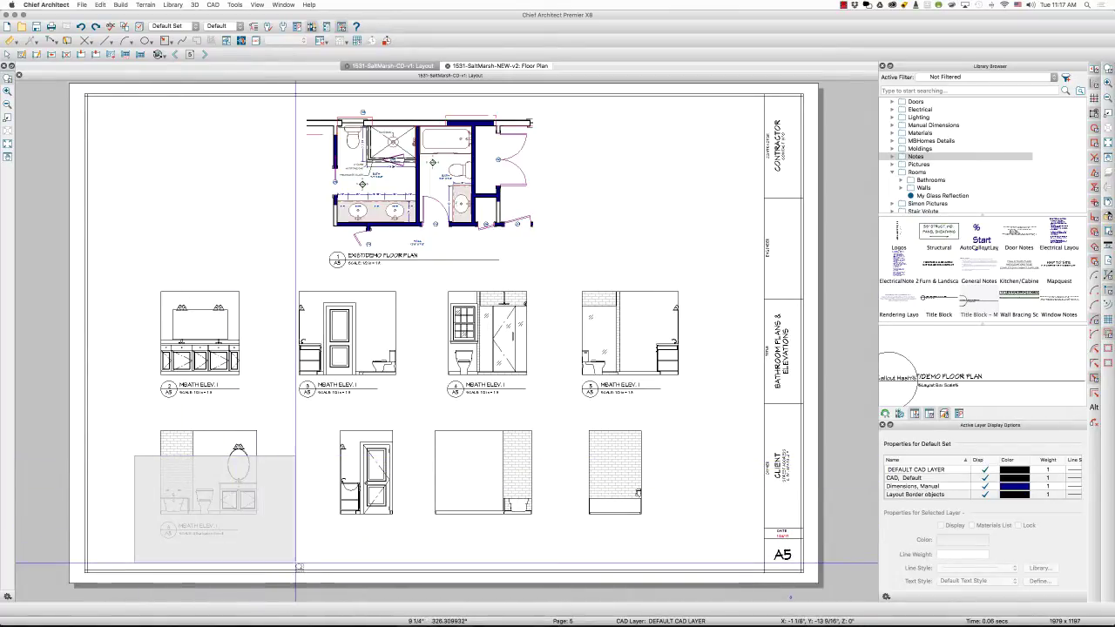
Inspect the MBATH ELEV. I title up close, then pick the Title Block library item
{"action": "left_click_drag", "start_coordinate": [157, 461], "coordinate": [305, 562]}
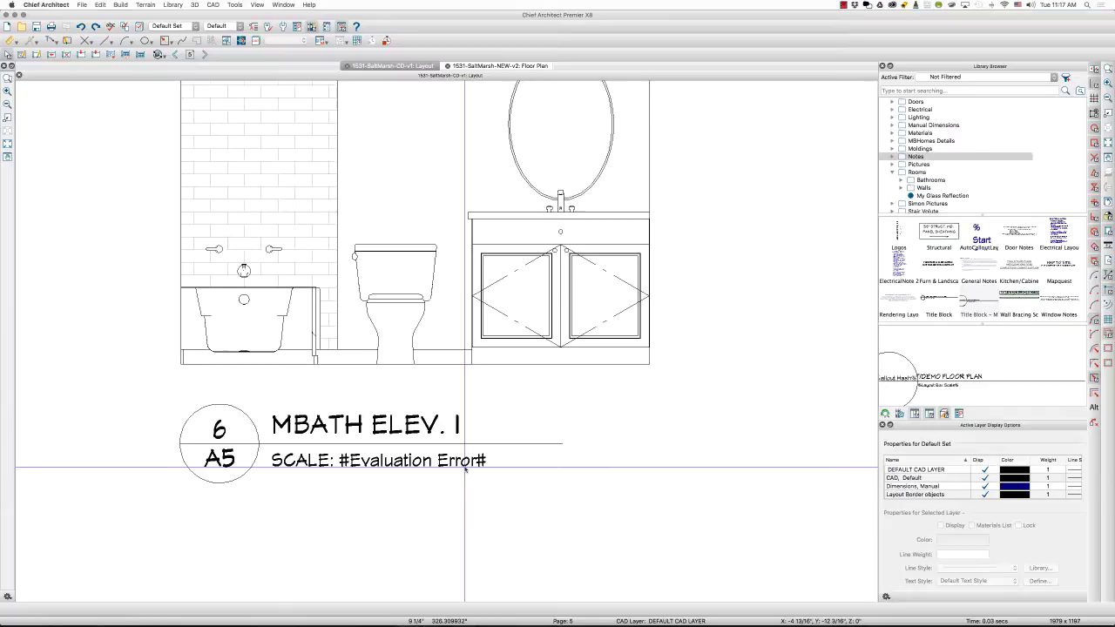
{"action": "key", "text": "F6"}
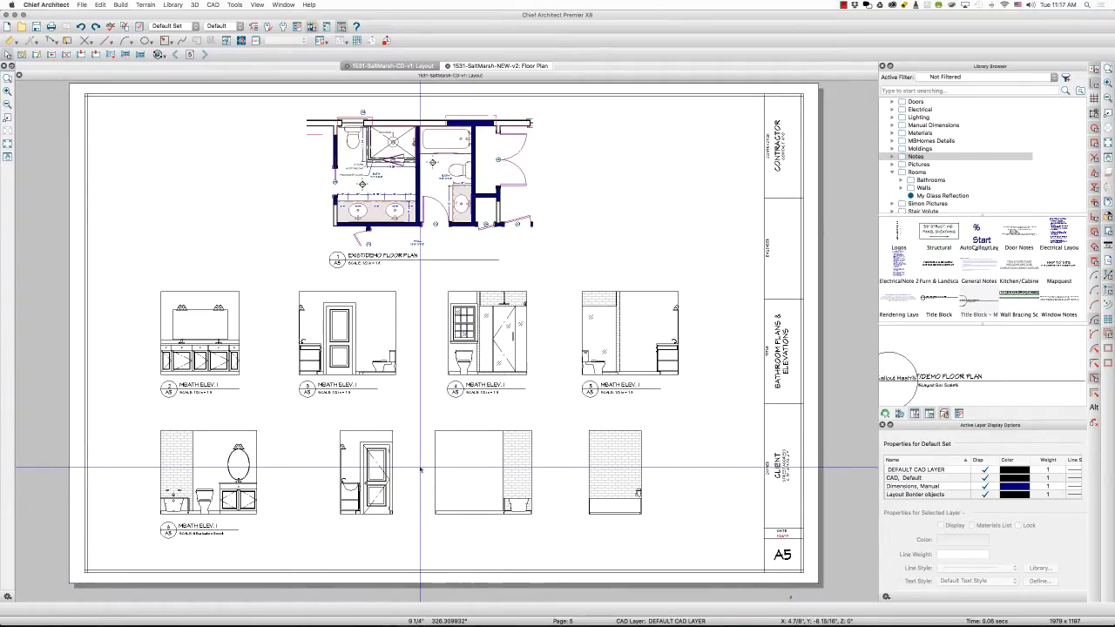
{"action": "left_click", "coordinate": [978, 301]}
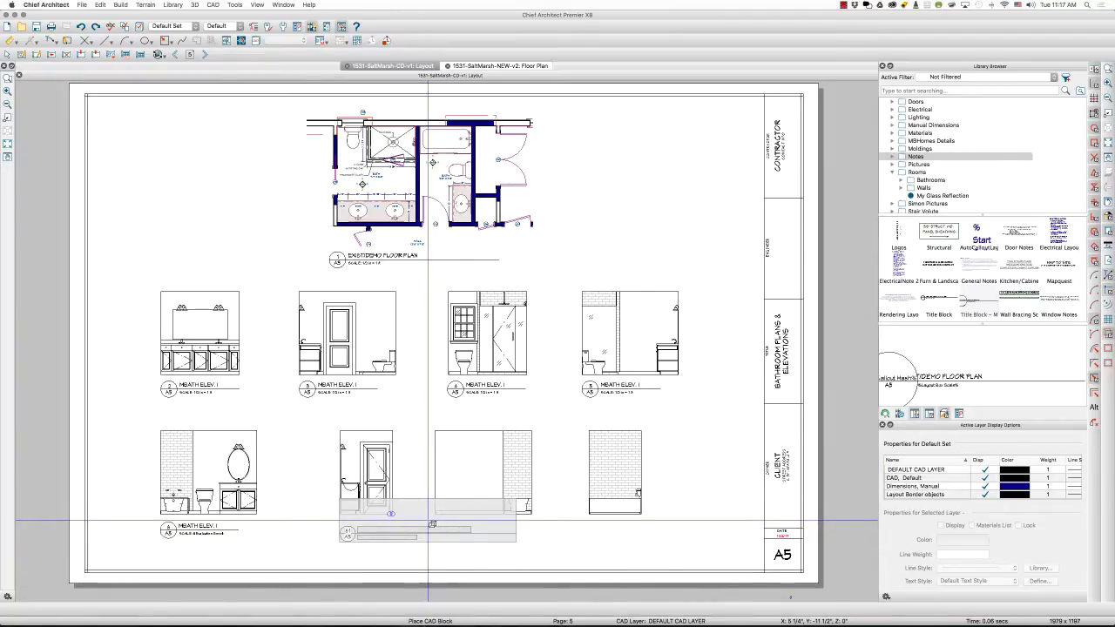
Place a Title Block under the door elevation and select it to set callout number 7
{"action": "left_click", "coordinate": [427, 522]}
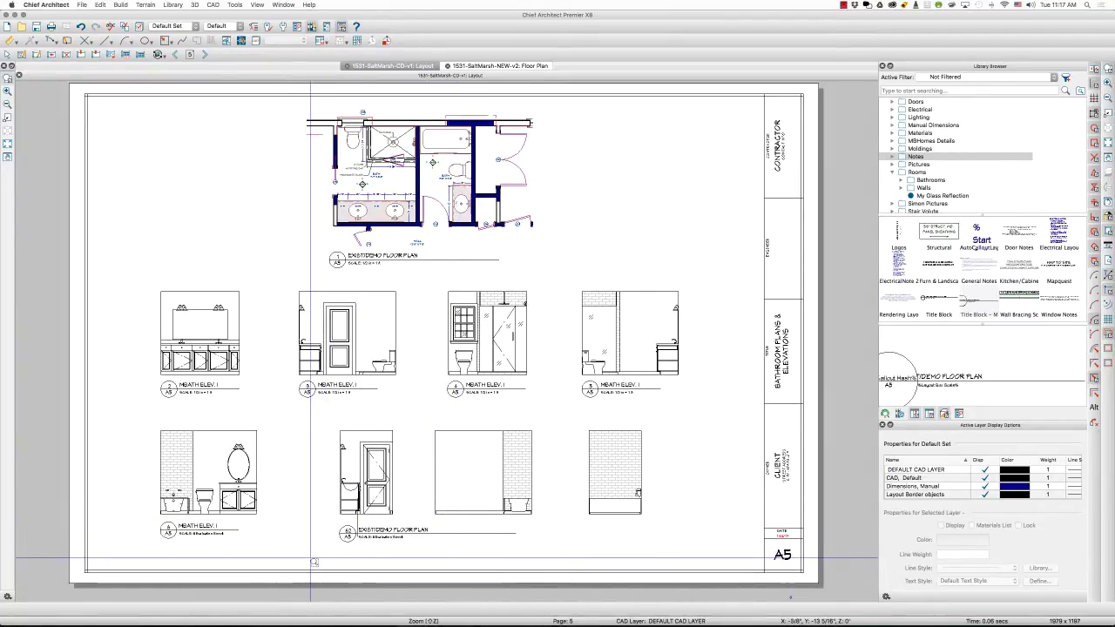
{"action": "left_click_drag", "start_coordinate": [300, 596], "coordinate": [553, 468]}
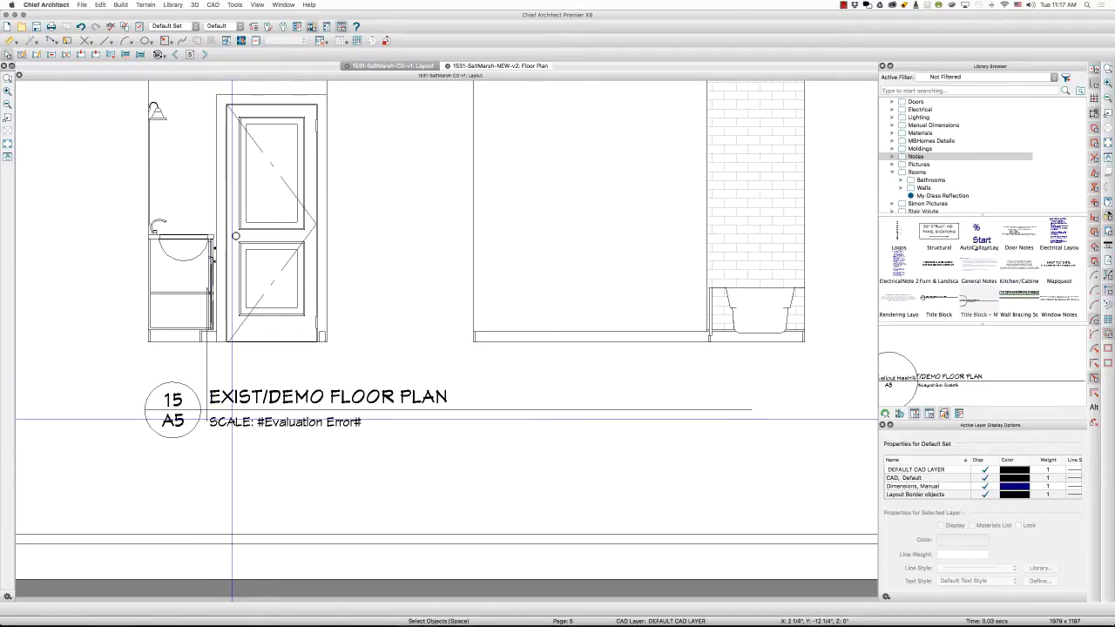
{"action": "left_click", "coordinate": [258, 420]}
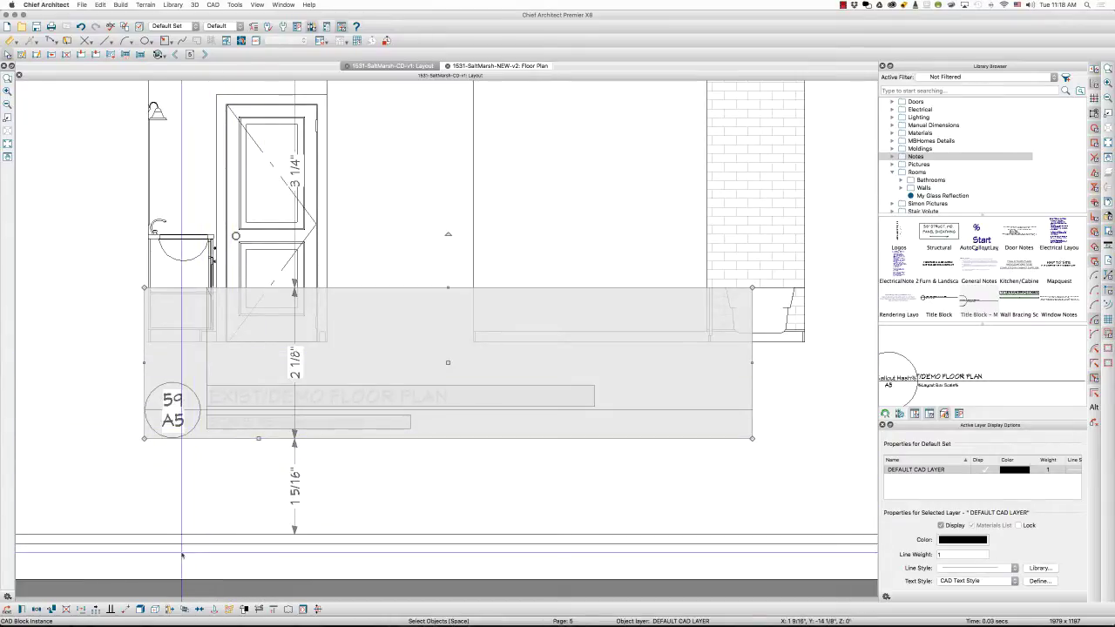
{"action": "key", "text": "Escape"}
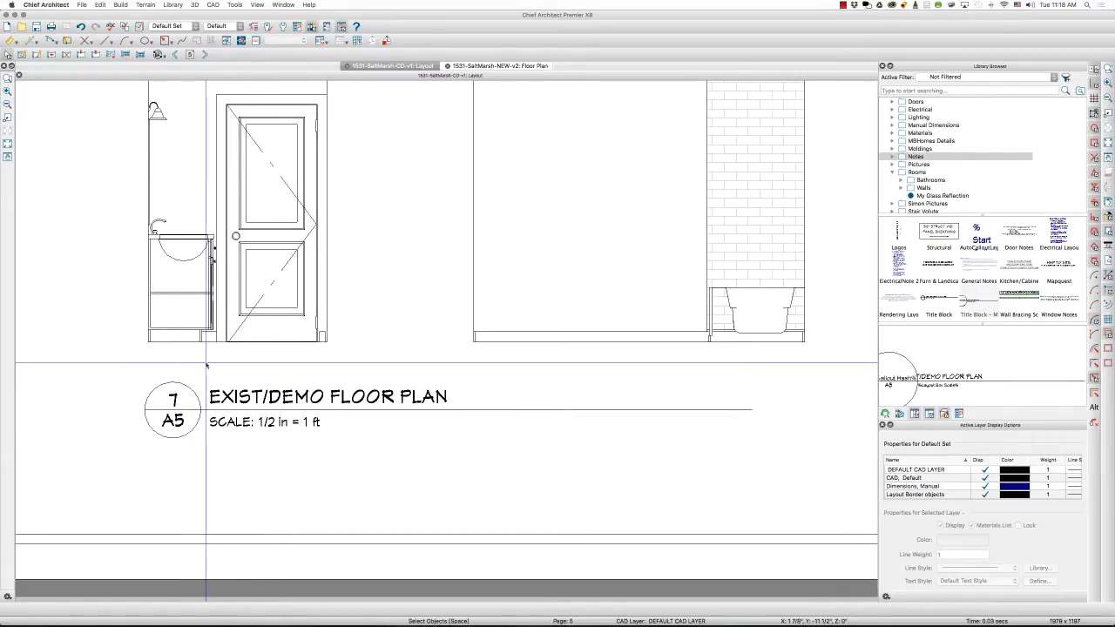
{"action": "left_click", "coordinate": [222, 408]}
{"action": "double_click", "coordinate": [222, 371]}
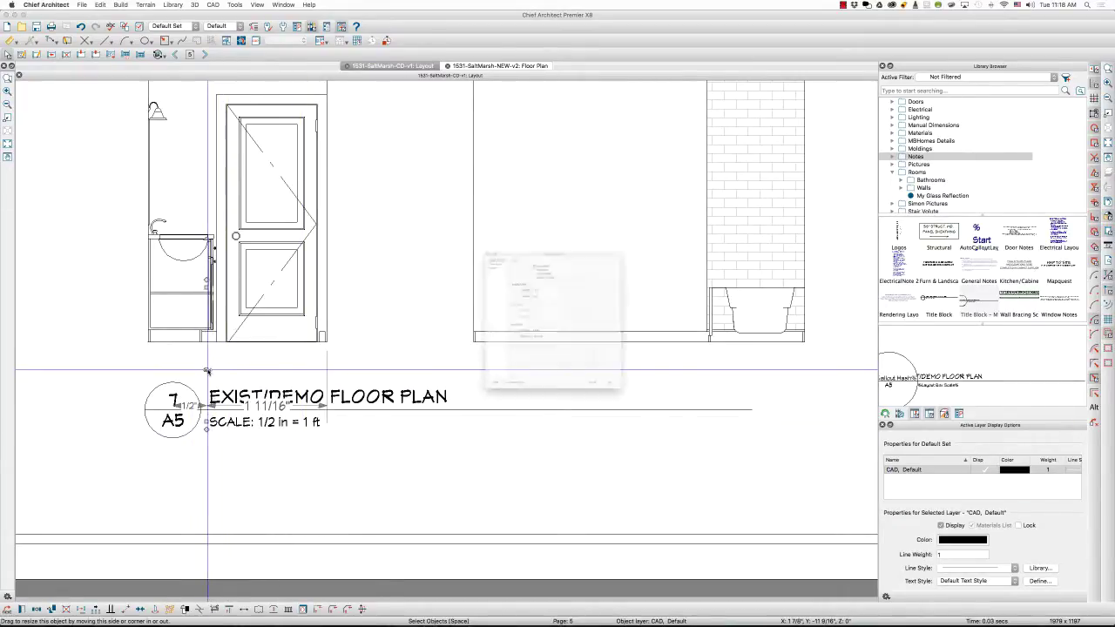
{"action": "left_click", "coordinate": [426, 197]}
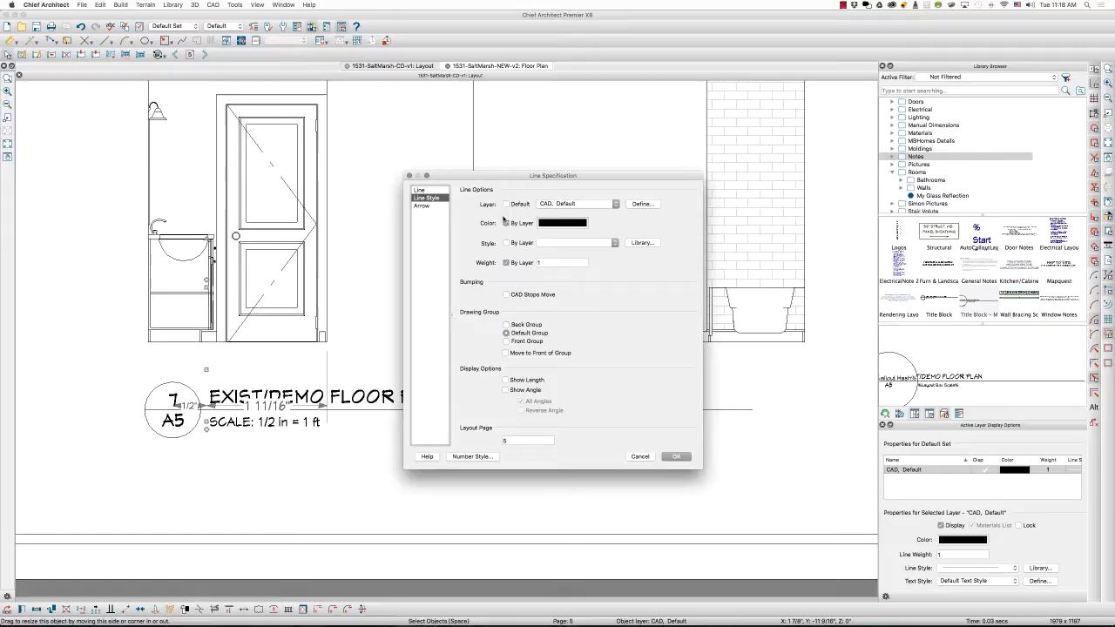
{"action": "left_click", "coordinate": [615, 243]}
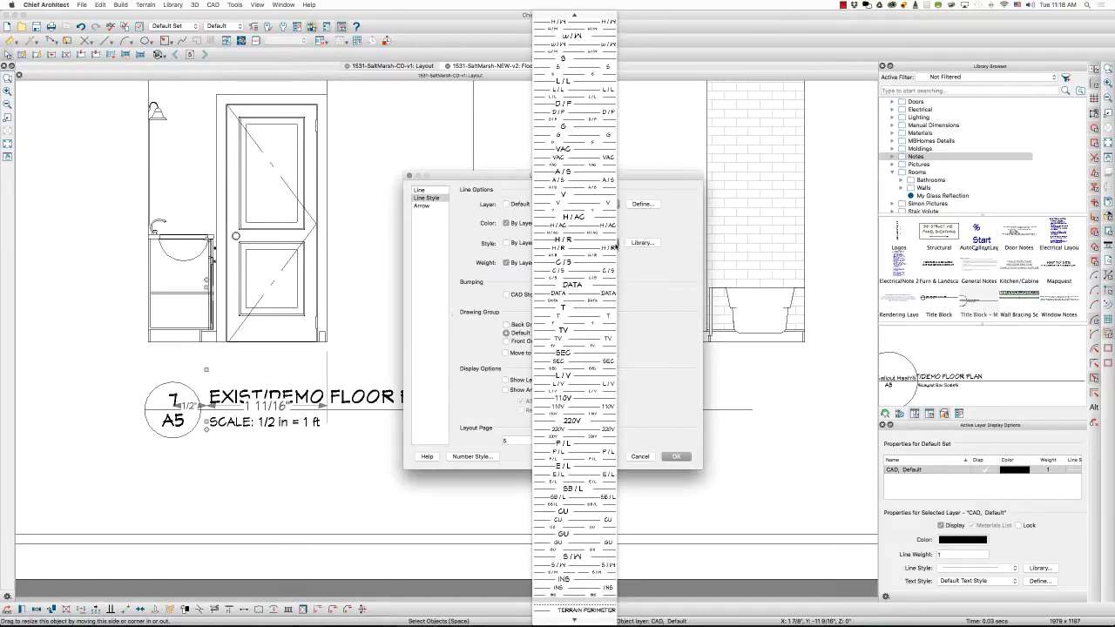
{"action": "left_click", "coordinate": [653, 267]}
{"action": "left_click", "coordinate": [634, 245]}
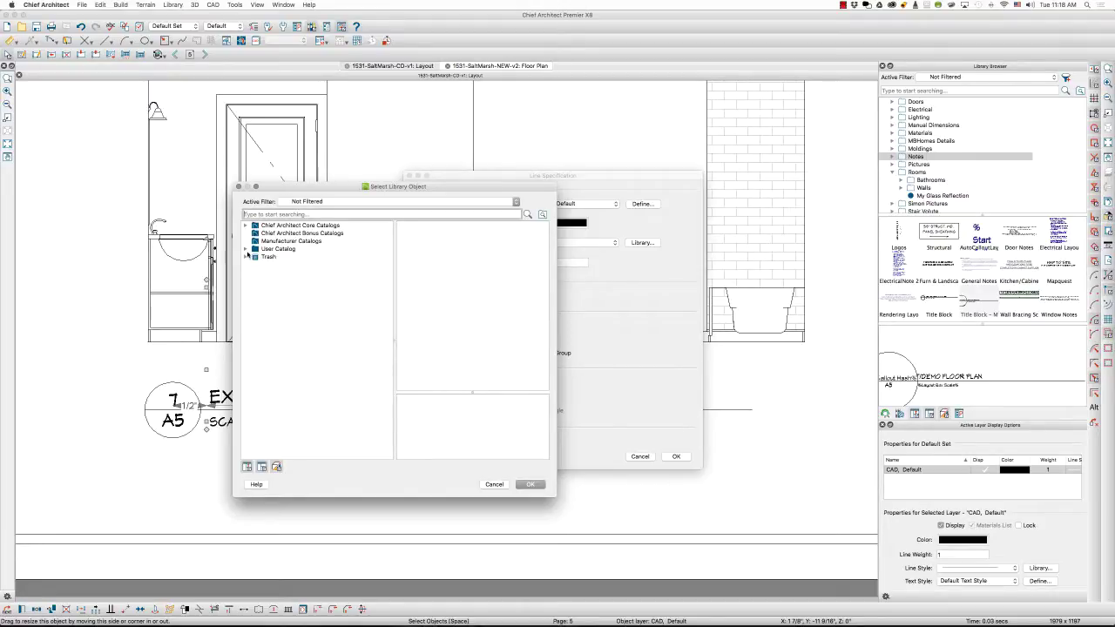
{"action": "left_click", "coordinate": [245, 249]}
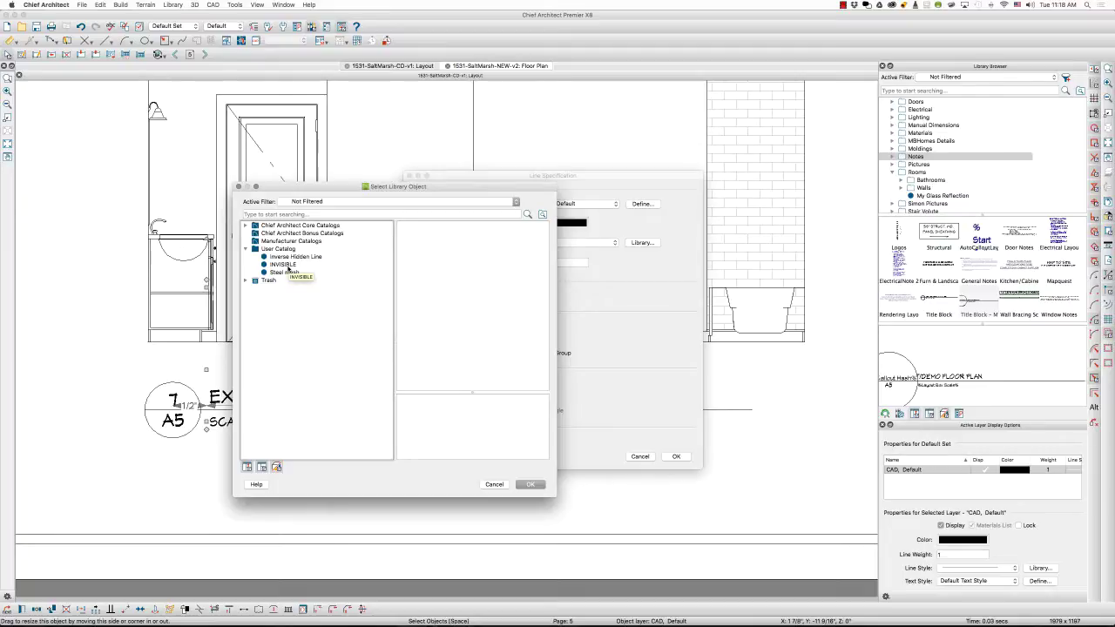
{"action": "left_click", "coordinate": [494, 485]}
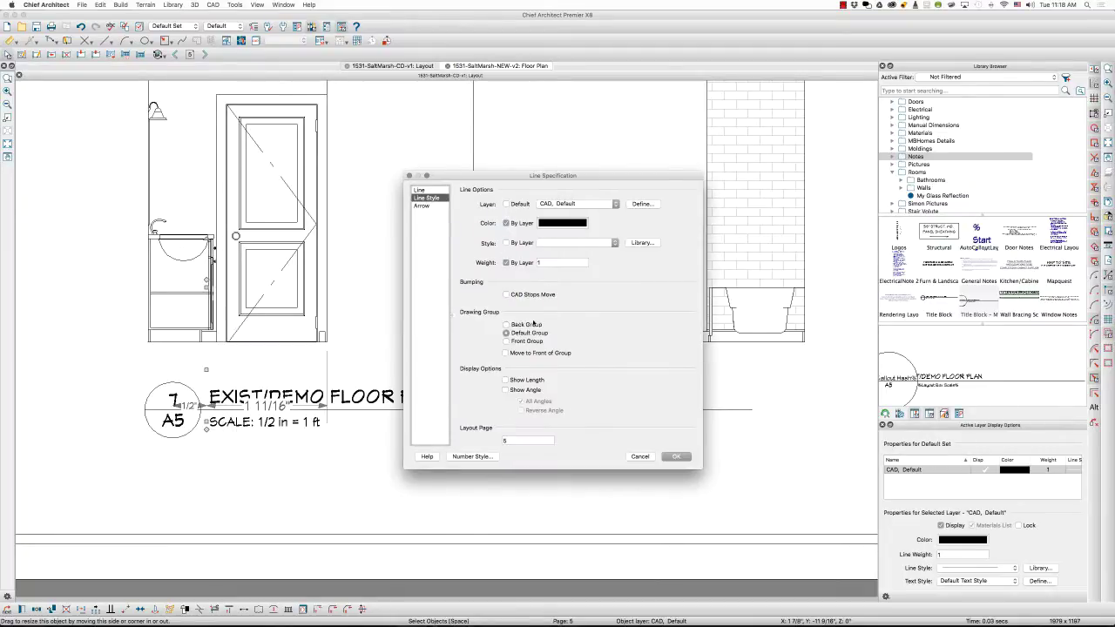
{"action": "left_click", "coordinate": [646, 456]}
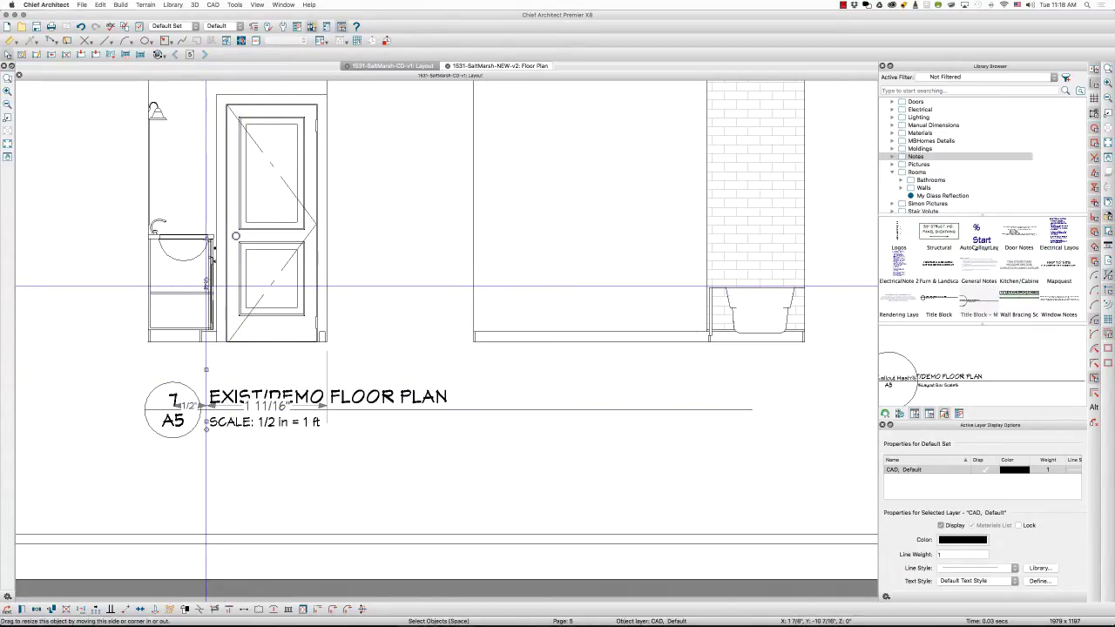
{"action": "left_click", "coordinate": [202, 251]}
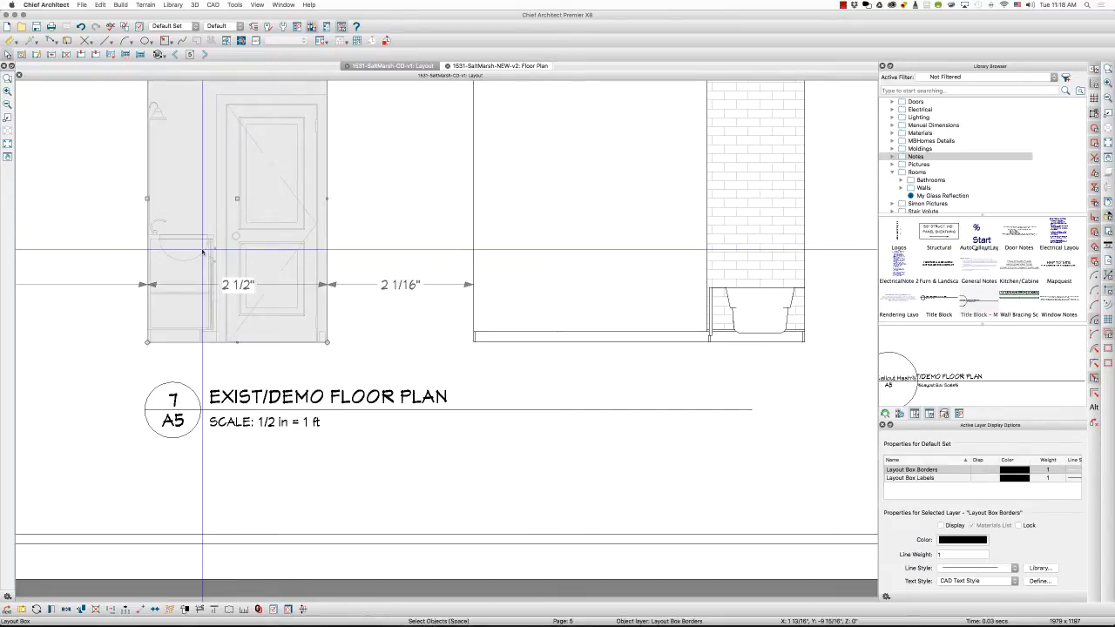
{"action": "left_click", "coordinate": [209, 422]}
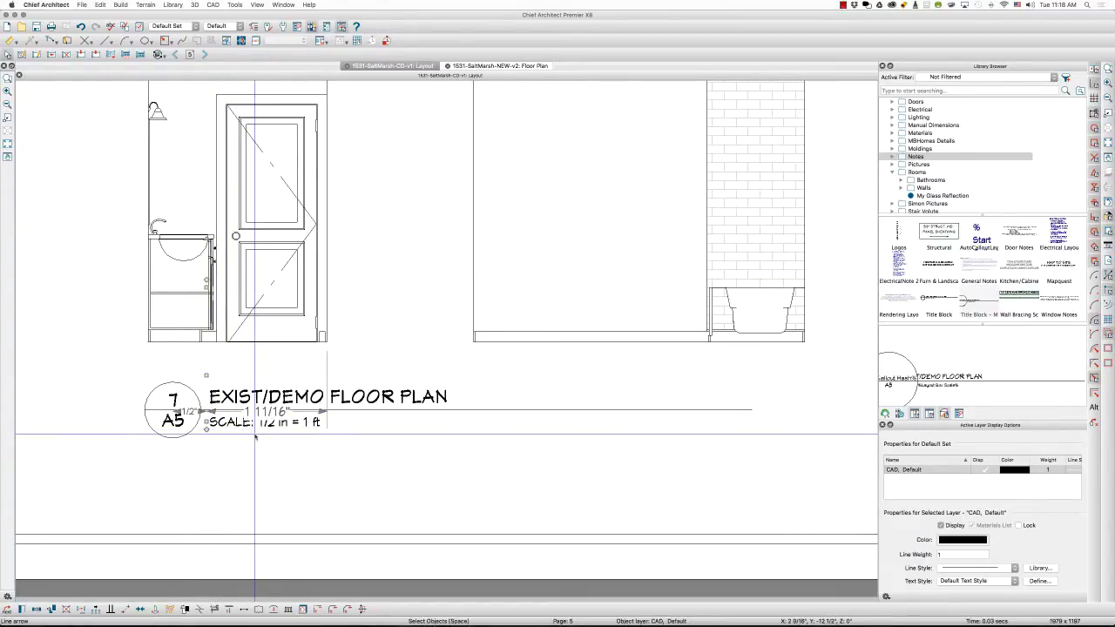
{"action": "left_click", "coordinate": [304, 422]}
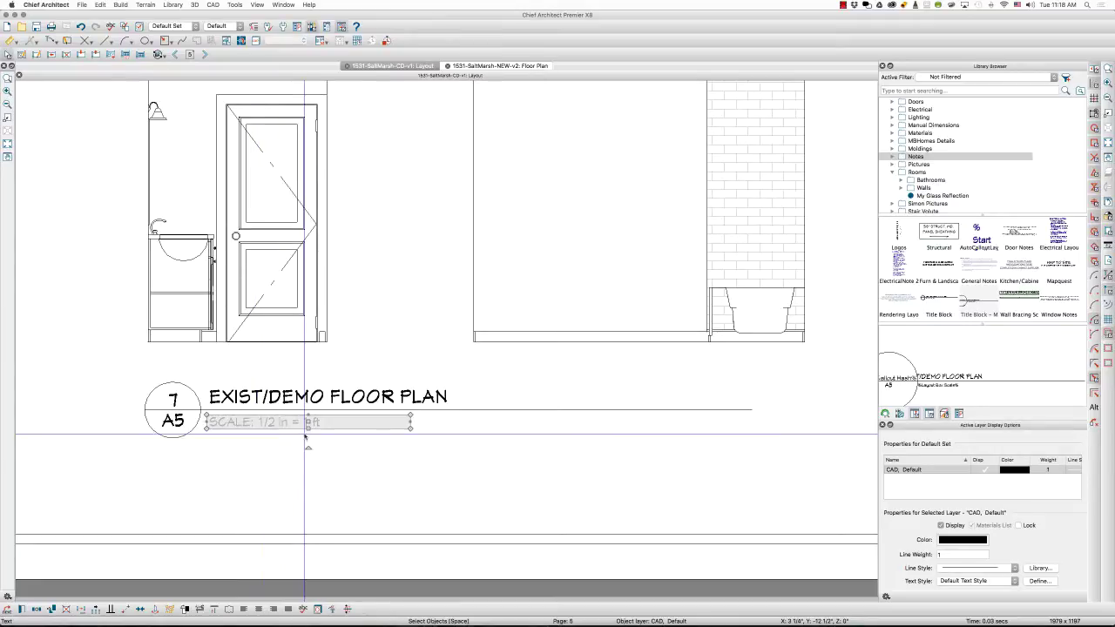
{"action": "double_click", "coordinate": [301, 423]}
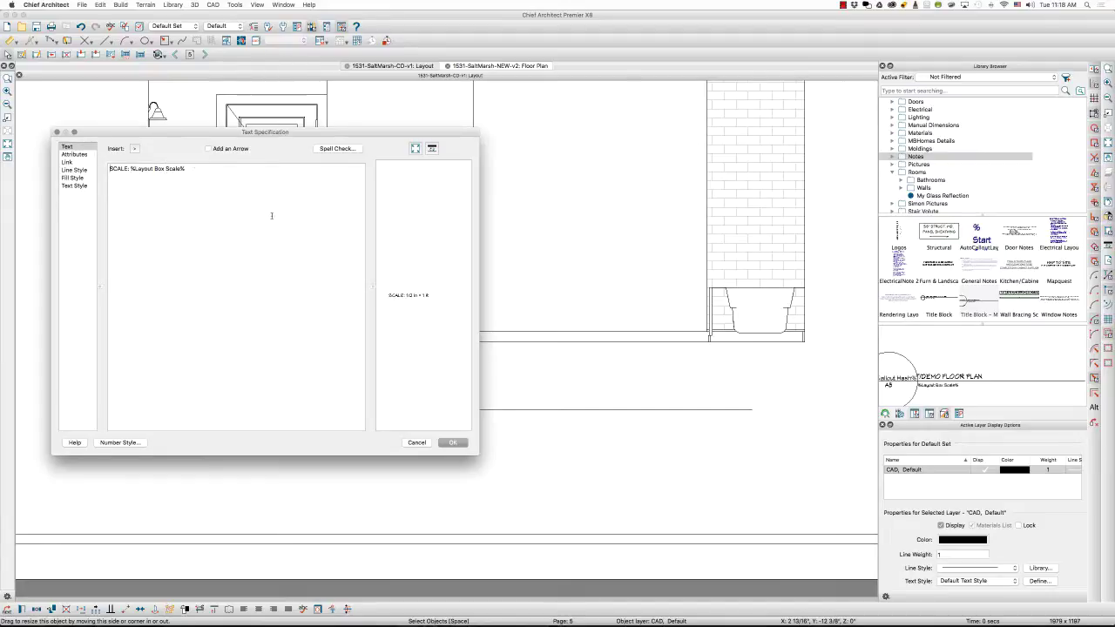
{"action": "left_click", "coordinate": [419, 444]}
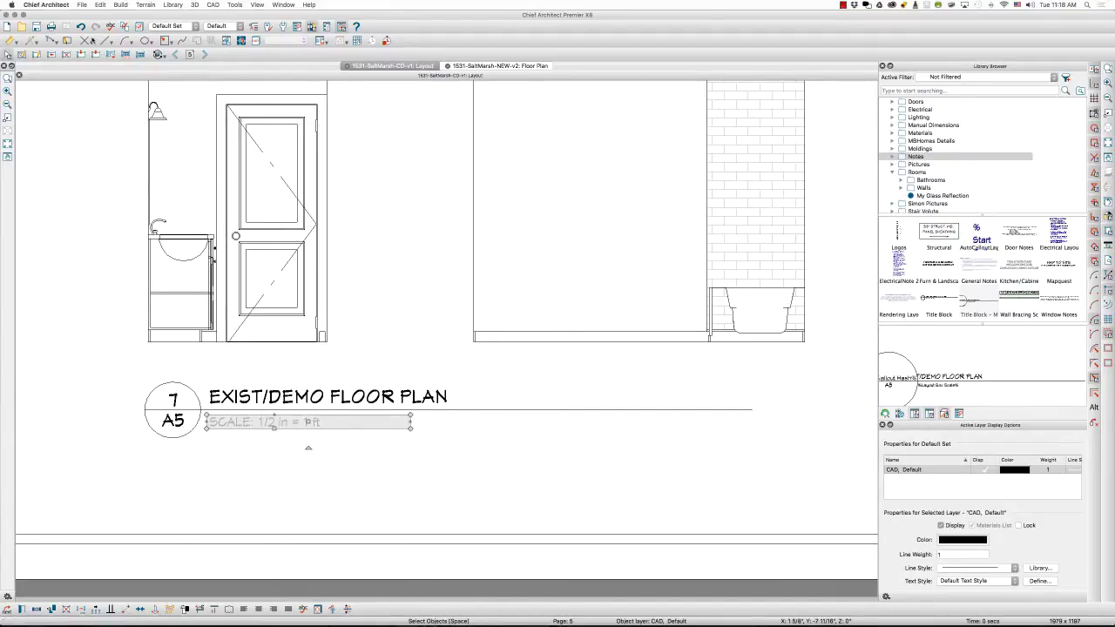
{"action": "left_click", "coordinate": [56, 42]}
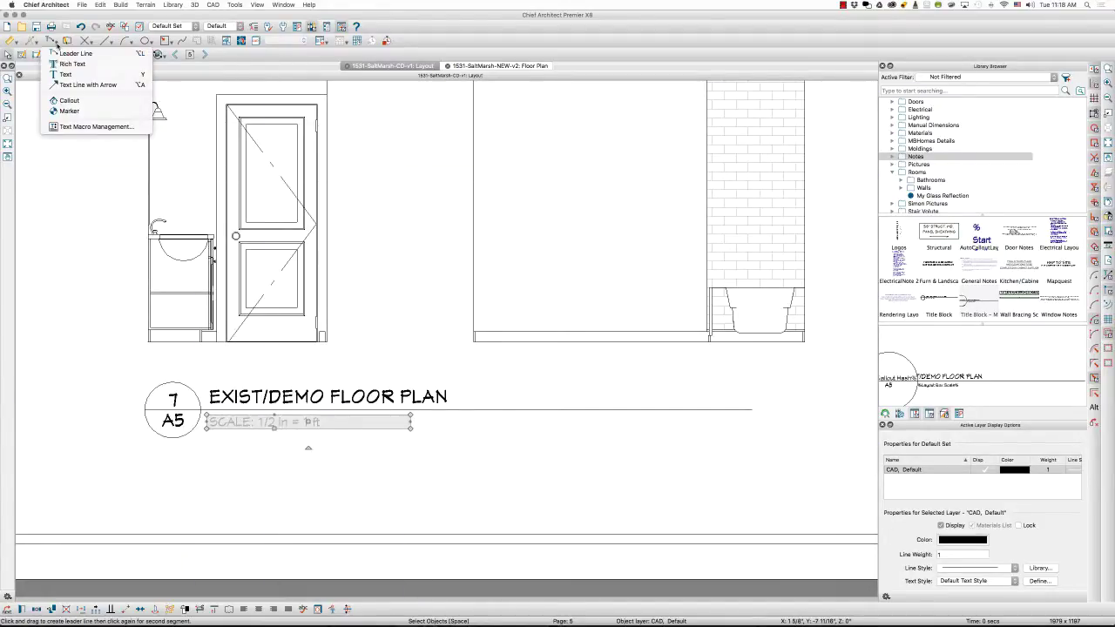
{"action": "left_click", "coordinate": [92, 127]}
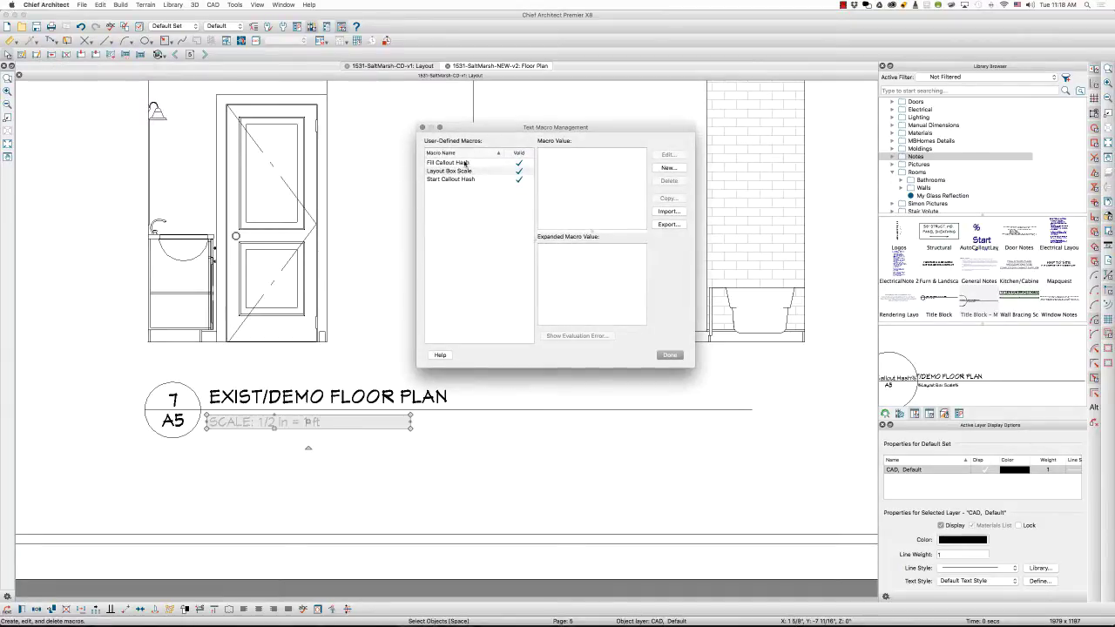
{"action": "left_click", "coordinate": [466, 163]}
{"action": "left_click", "coordinate": [466, 179]}
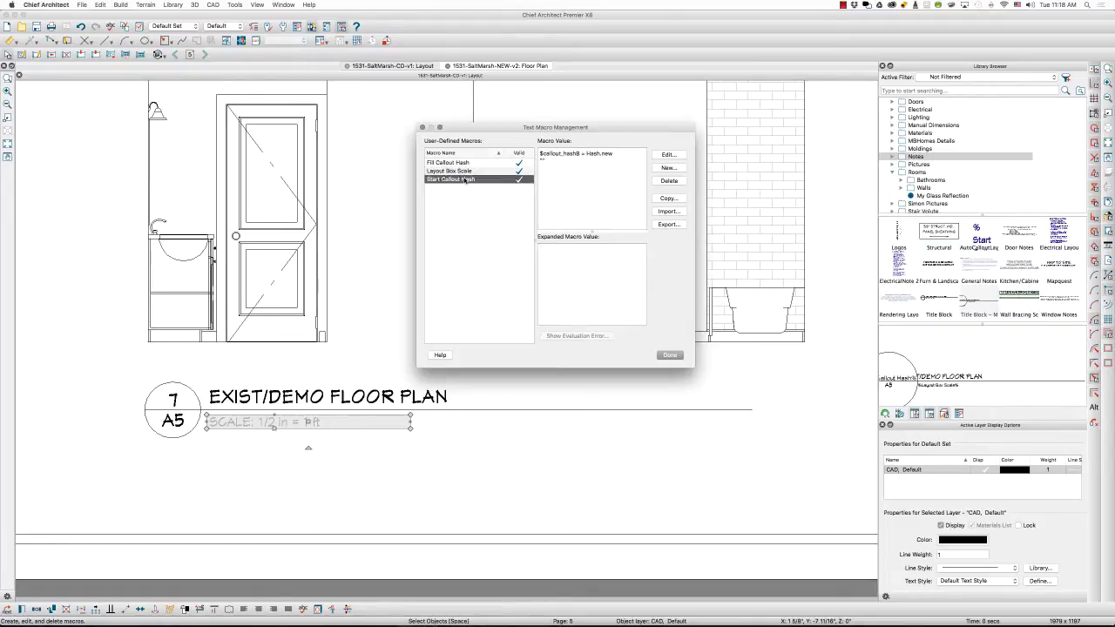
{"action": "left_click", "coordinate": [468, 170]}
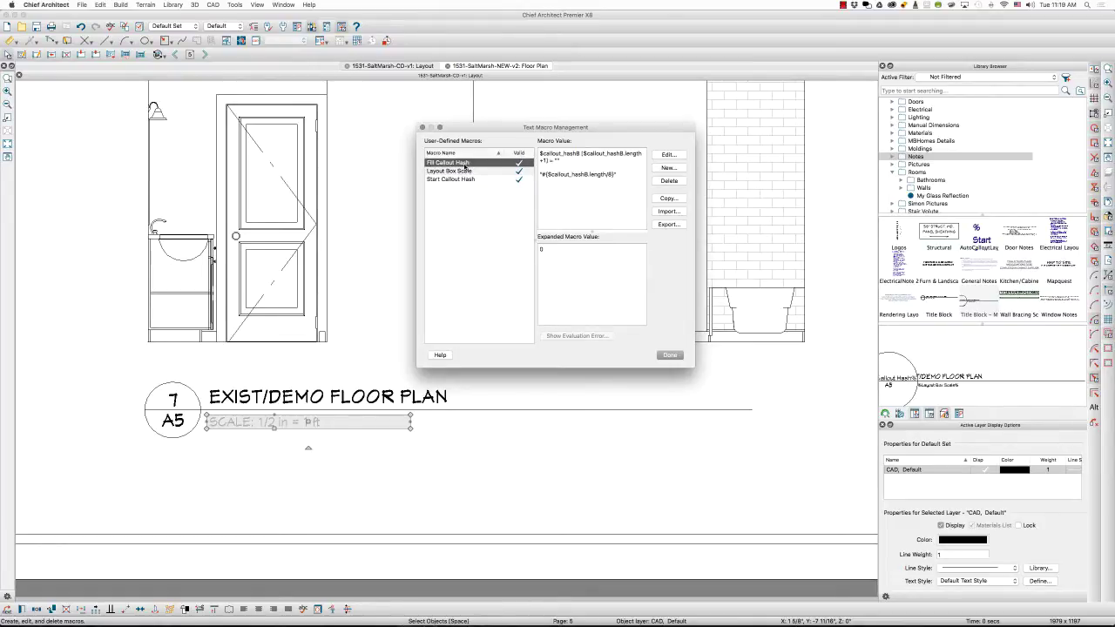
{"action": "left_click", "coordinate": [669, 355]}
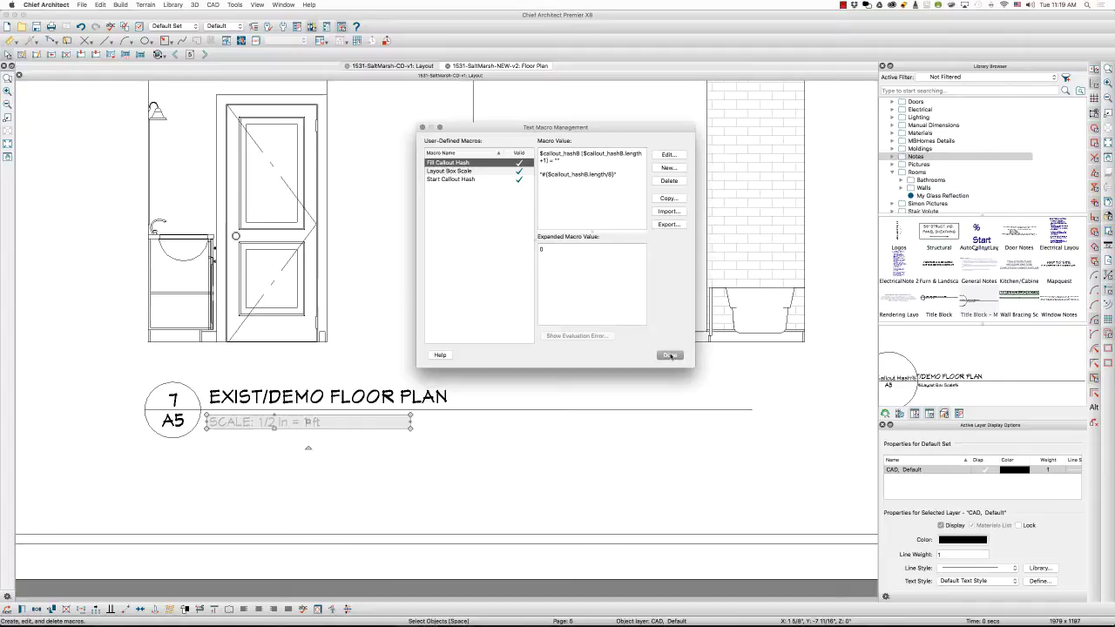
Insert the Layout Box Scale macro into view 7's SCALE label text
{"action": "double_click", "coordinate": [357, 421]}
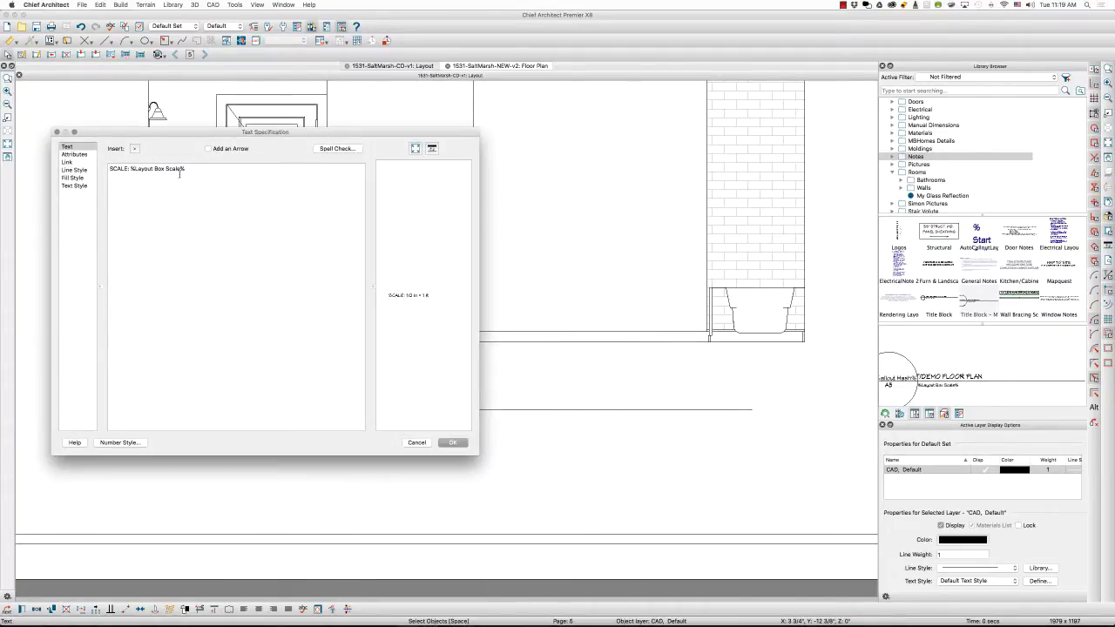
{"action": "left_click", "coordinate": [134, 149]}
{"action": "mouse_move", "coordinate": [165, 163]}
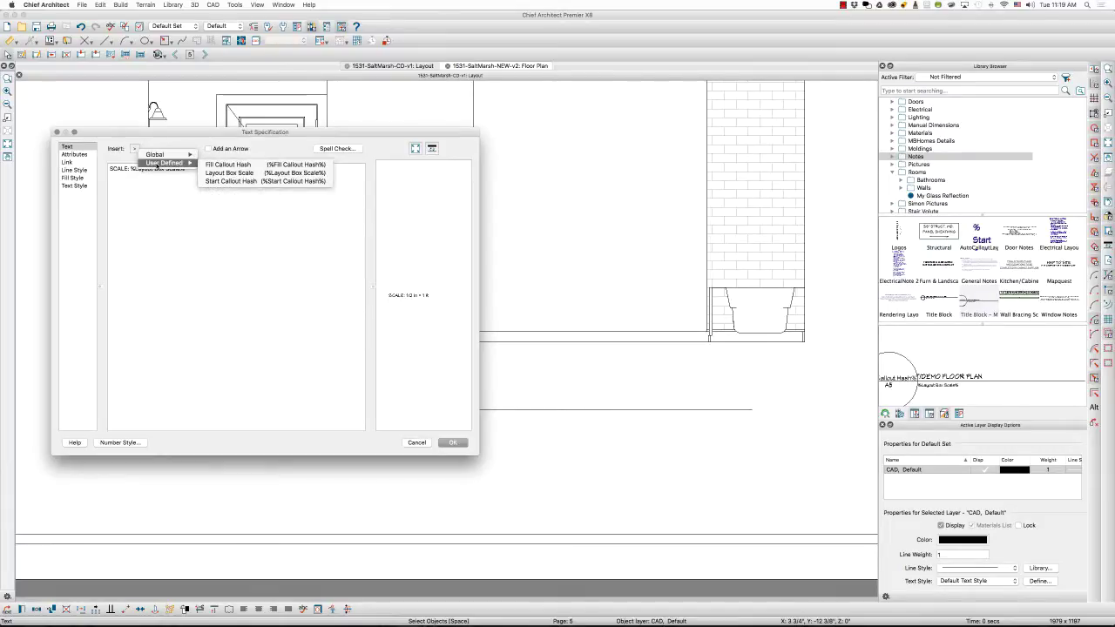
{"action": "left_click", "coordinate": [234, 173]}
{"action": "left_click", "coordinate": [452, 443]}
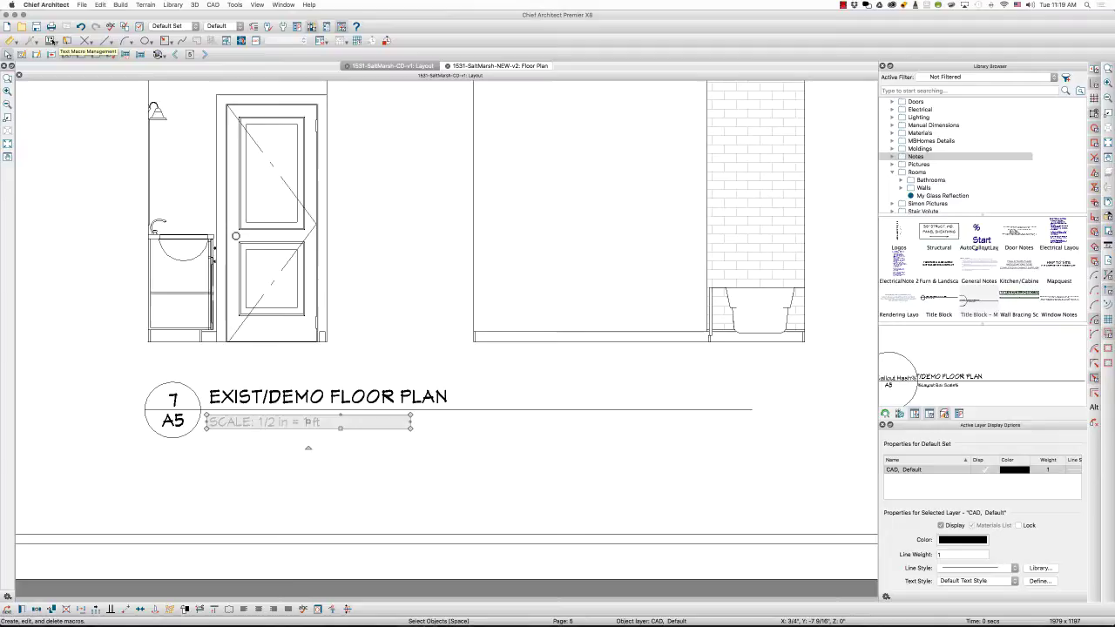
Open the Layout Box Scale macro, value referenced.box_scale, for editing in Text Macro Management
{"action": "left_click", "coordinate": [92, 53]}
{"action": "left_click", "coordinate": [469, 172]}
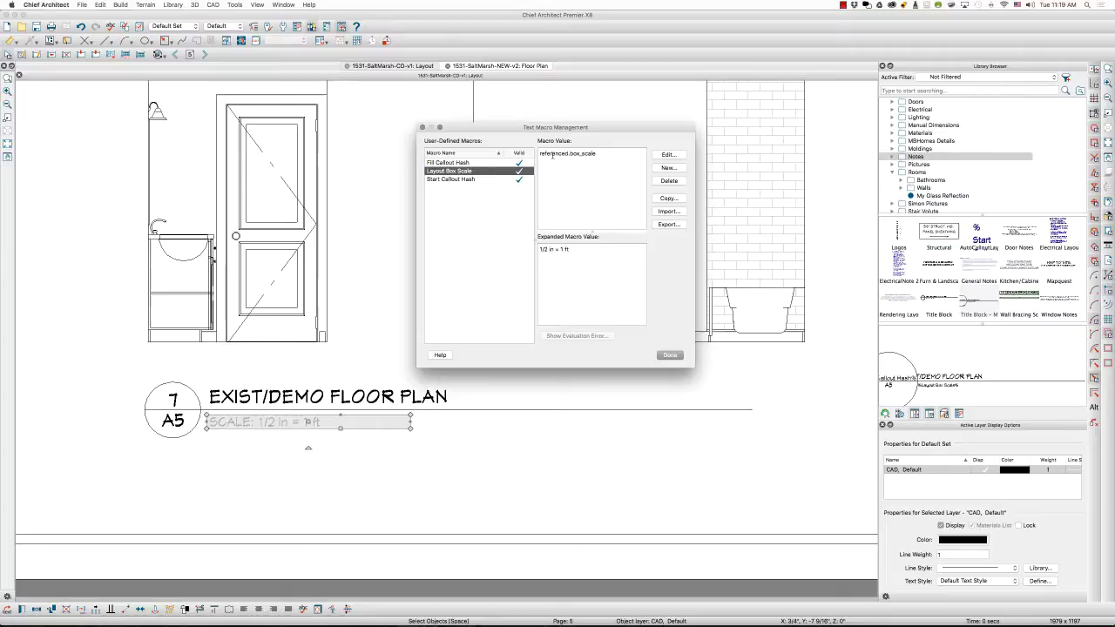
{"action": "left_click", "coordinate": [615, 164]}
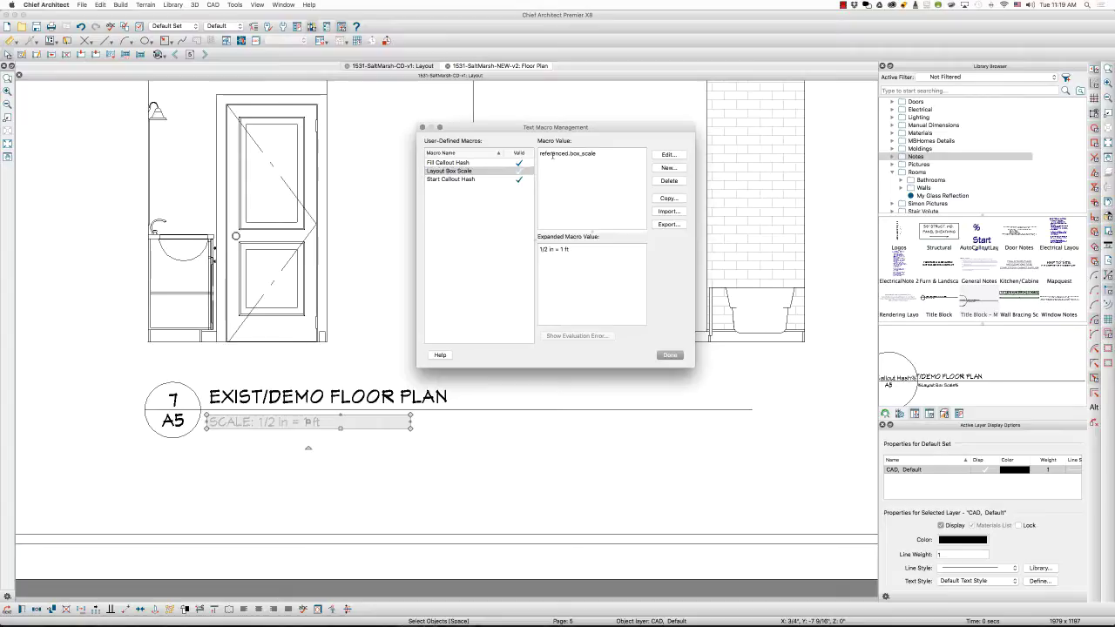
{"action": "left_click", "coordinate": [667, 155]}
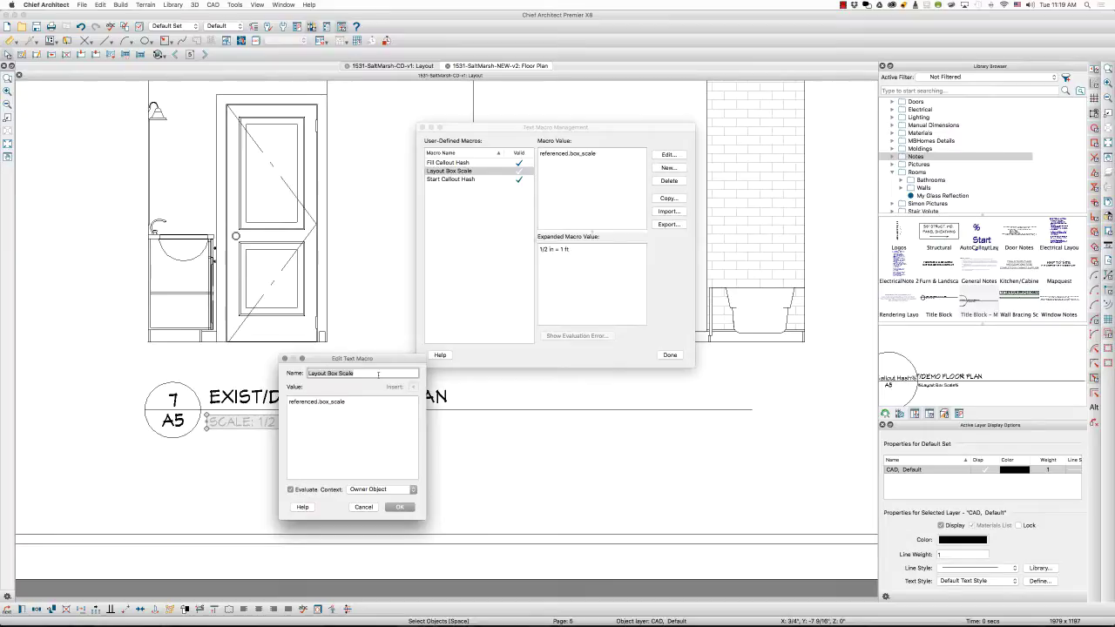
Set the Layout Box Scale macro's context to Referenced Object, keeping referenced.box_scale, and close the editor
{"action": "left_click_drag", "start_coordinate": [363, 401], "coordinate": [282, 403]}
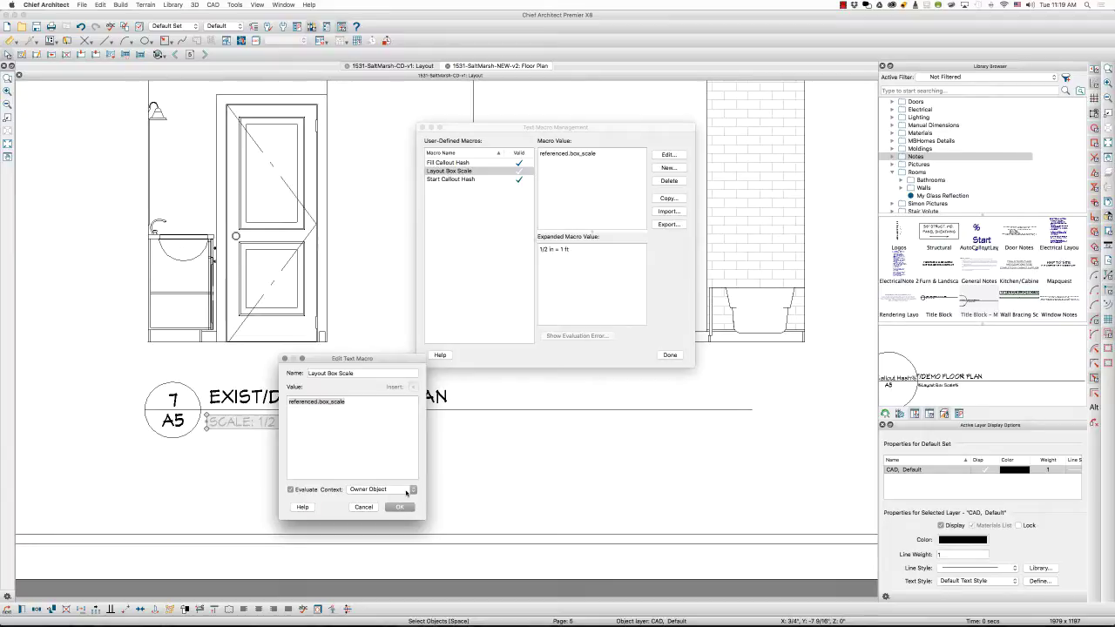
{"action": "left_click", "coordinate": [383, 490]}
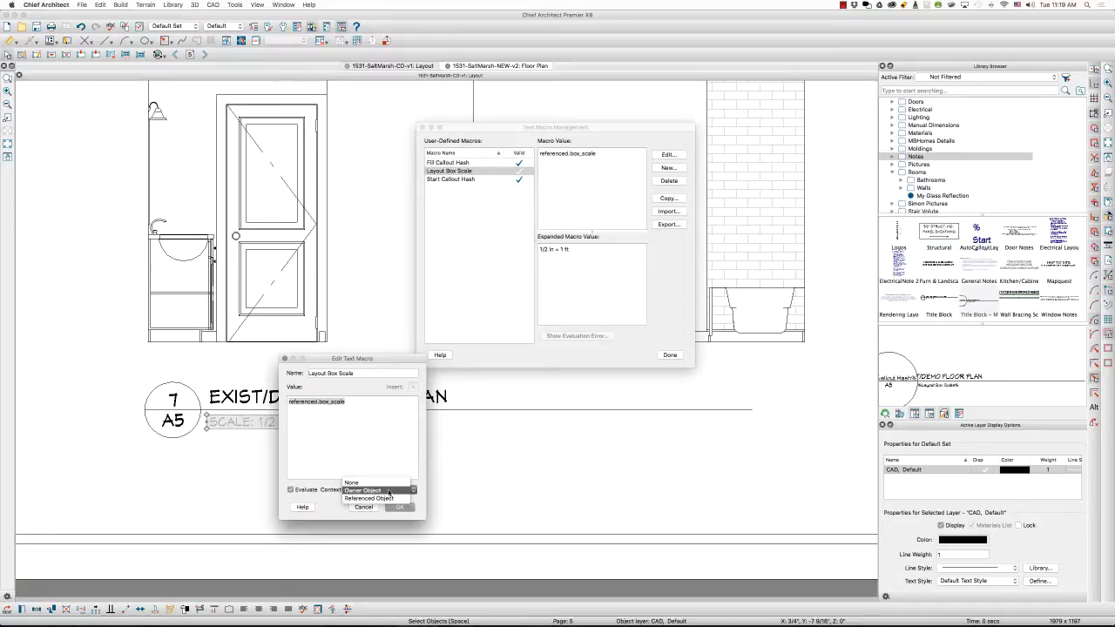
{"action": "left_click", "coordinate": [388, 493]}
{"action": "left_click", "coordinate": [389, 497]}
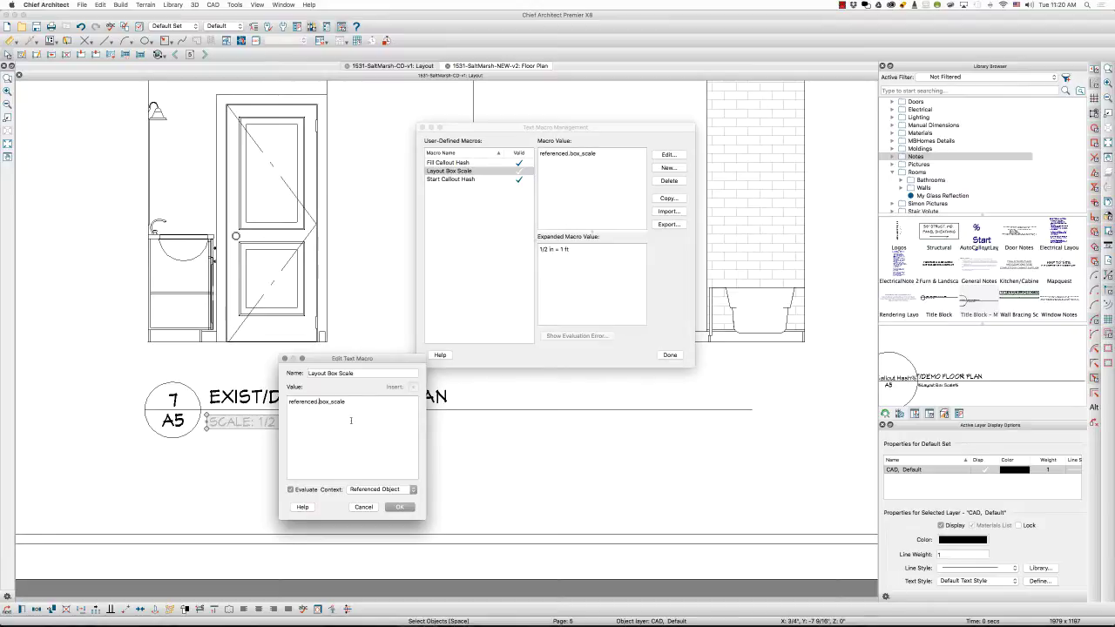
{"action": "left_click", "coordinate": [363, 506]}
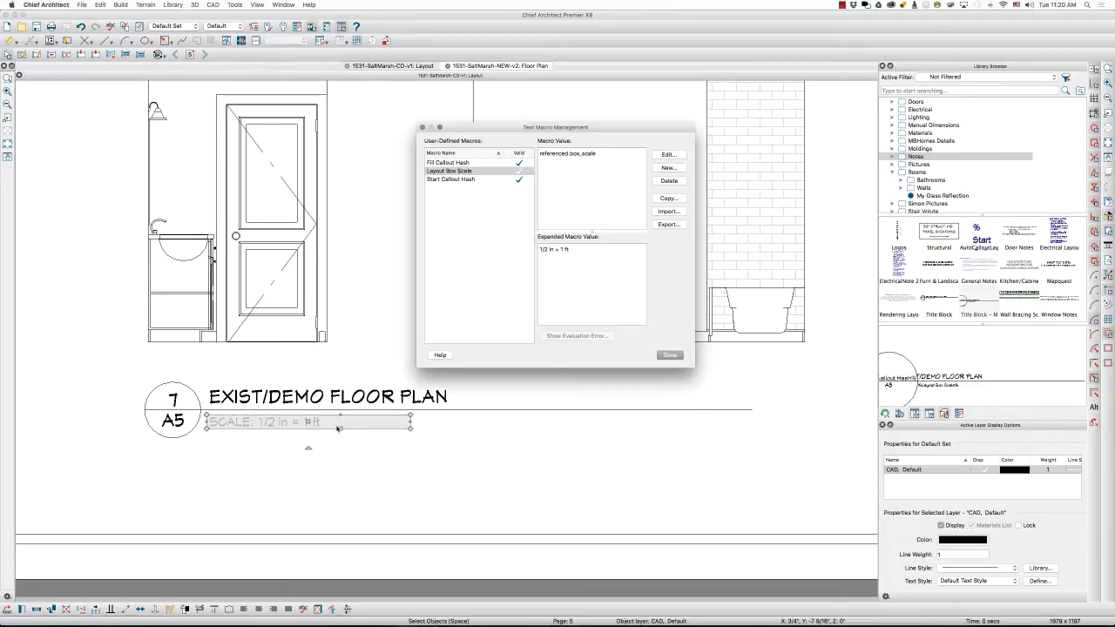
Close Text Macro Management and zoom in on the selected scale line under MBATH ELEV. I
{"action": "left_click", "coordinate": [671, 355]}
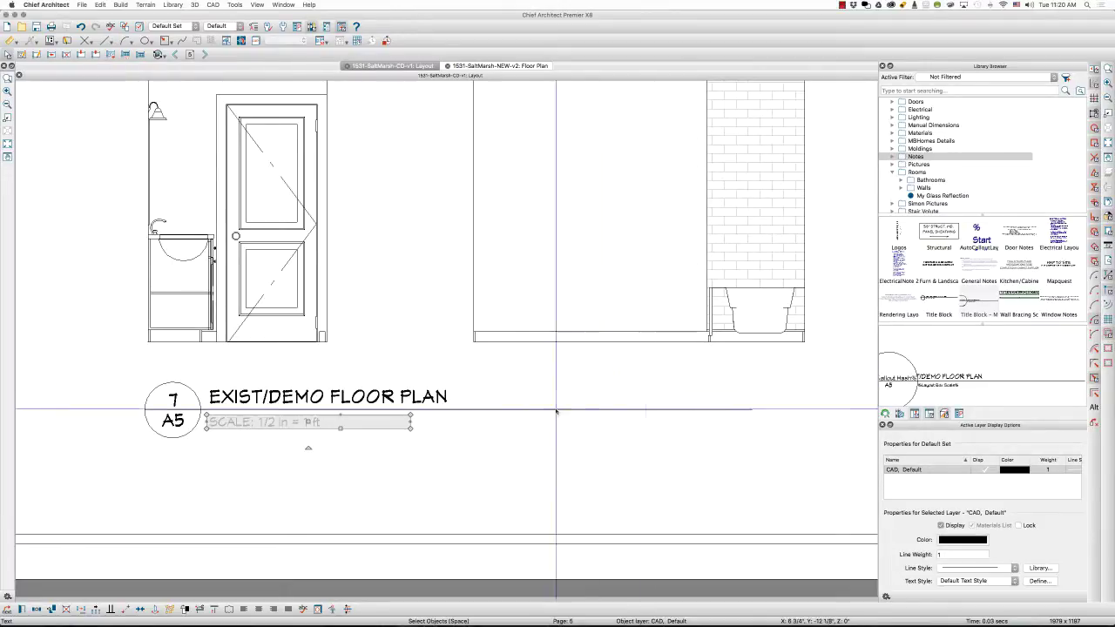
{"action": "scroll", "coordinate": [639, 418], "scroll_direction": "down", "scroll_amount": 1}
{"action": "scroll", "coordinate": [638, 419], "scroll_direction": "down", "scroll_amount": 1}
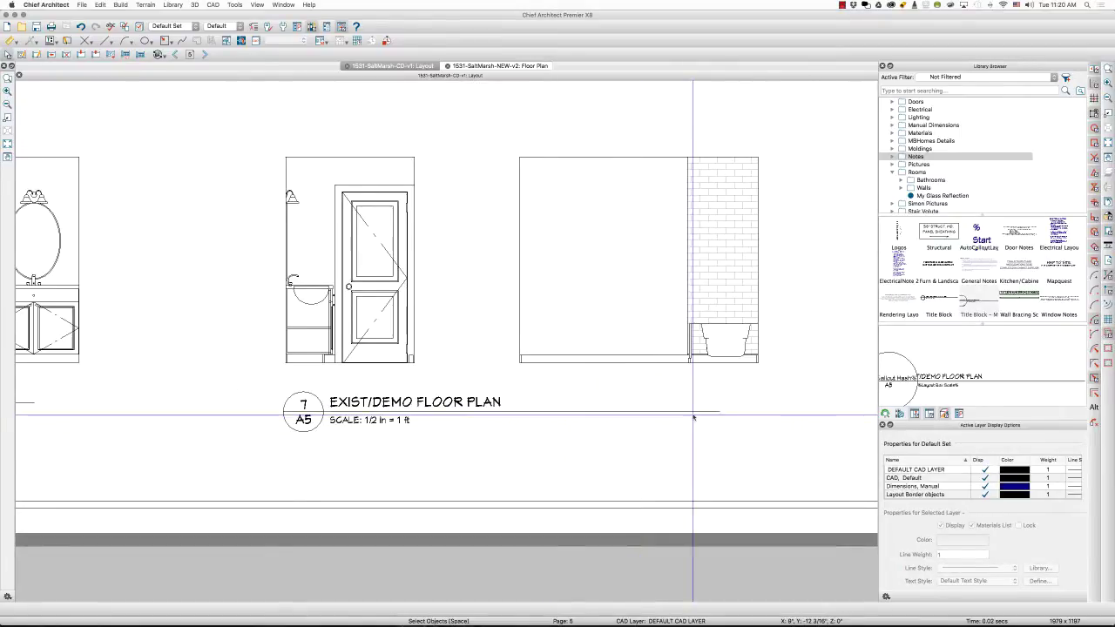
{"action": "scroll", "coordinate": [638, 419], "scroll_direction": "down", "scroll_amount": 1}
{"action": "middle_click_drag", "start_coordinate": [219, 448], "coordinate": [466, 438]}
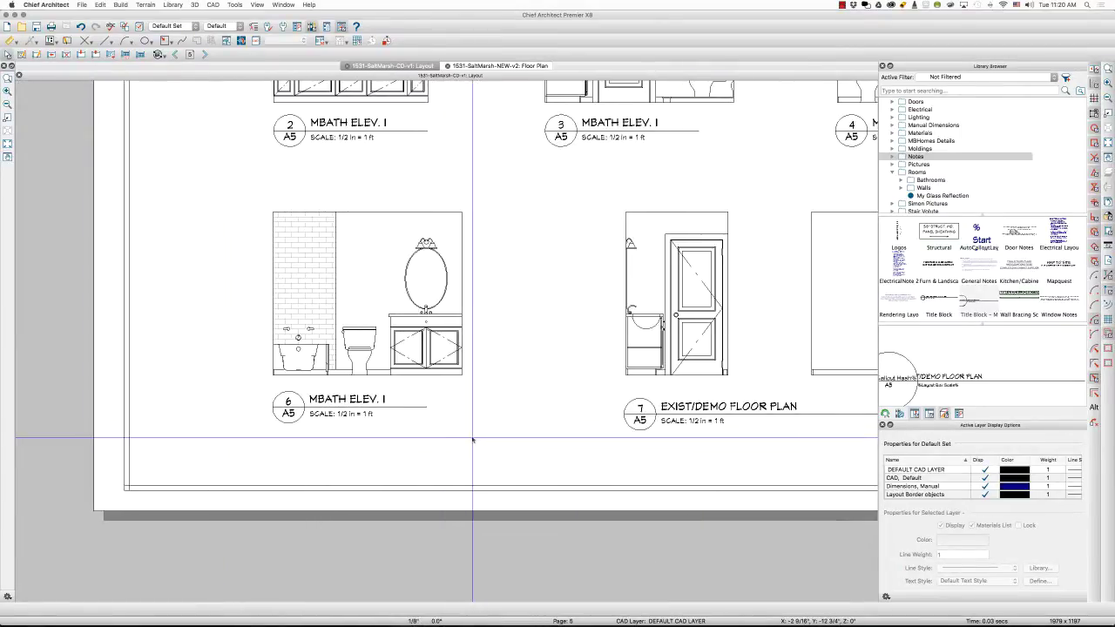
{"action": "left_click", "coordinate": [334, 420]}
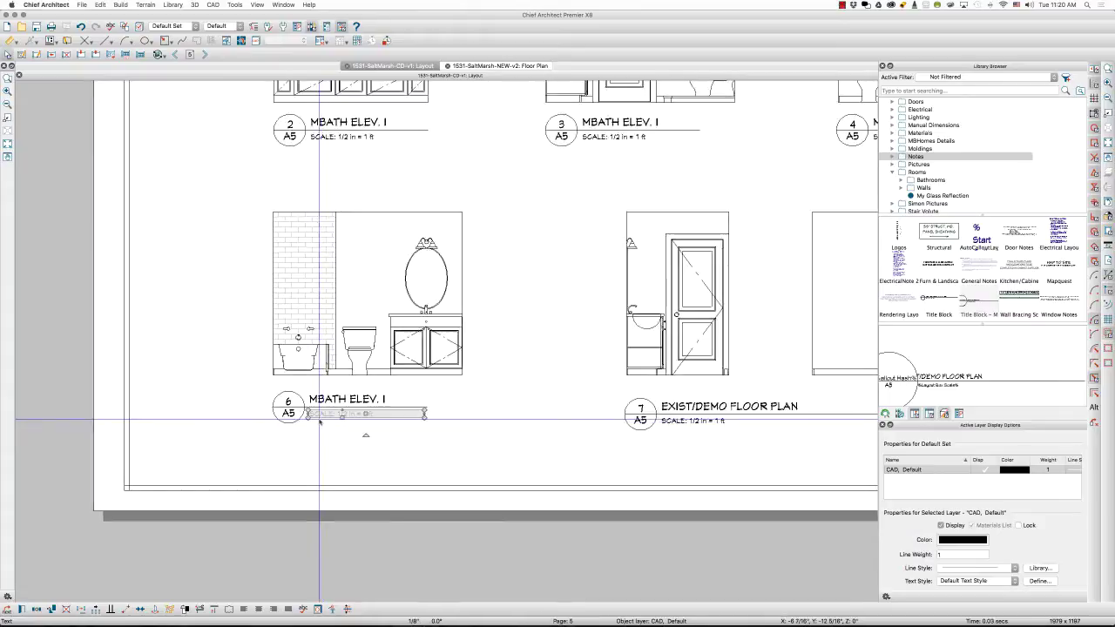
{"action": "scroll", "coordinate": [322, 401], "scroll_direction": "up", "scroll_amount": 1}
{"action": "scroll", "coordinate": [305, 376], "scroll_direction": "up", "scroll_amount": 1}
Resize the vertical line beside MBATH ELEV. I, deleting then restoring the dimension line
{"action": "scroll", "coordinate": [299, 371], "scroll_direction": "up", "scroll_amount": 1}
{"action": "left_click_drag", "start_coordinate": [299, 372], "coordinate": [300, 486]}
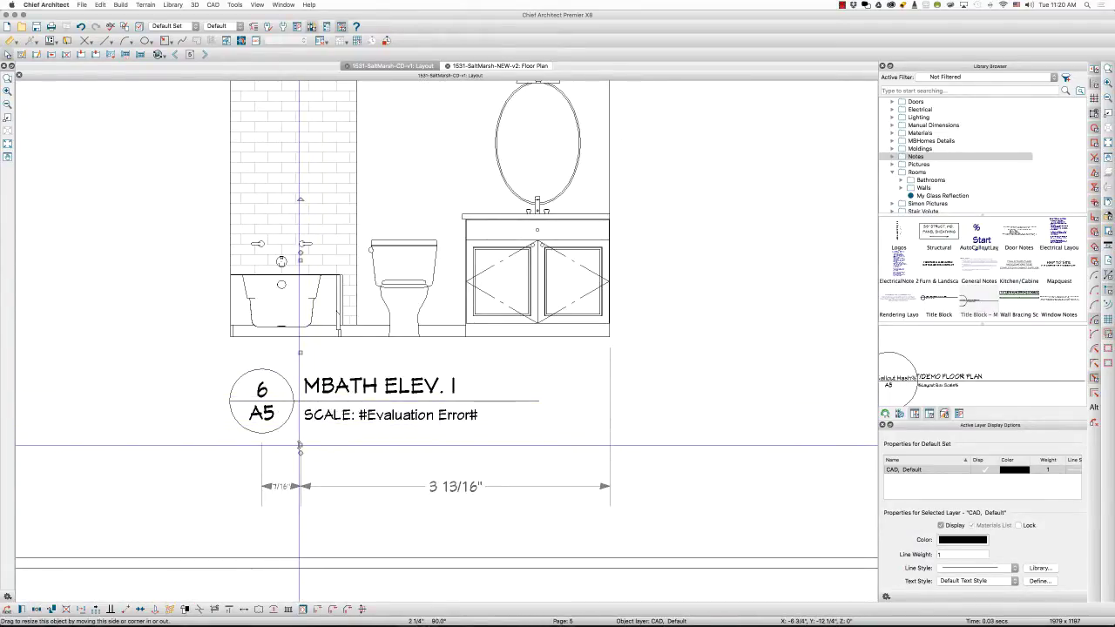
{"action": "key", "text": "Delete"}
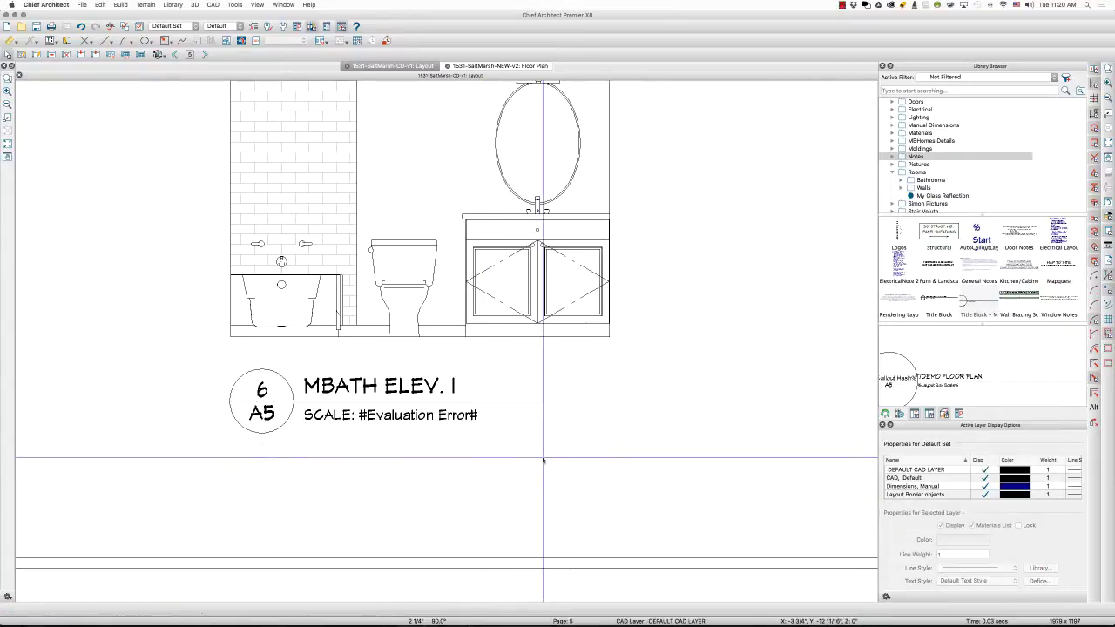
{"action": "scroll", "coordinate": [354, 452], "scroll_direction": "up", "scroll_amount": 2}
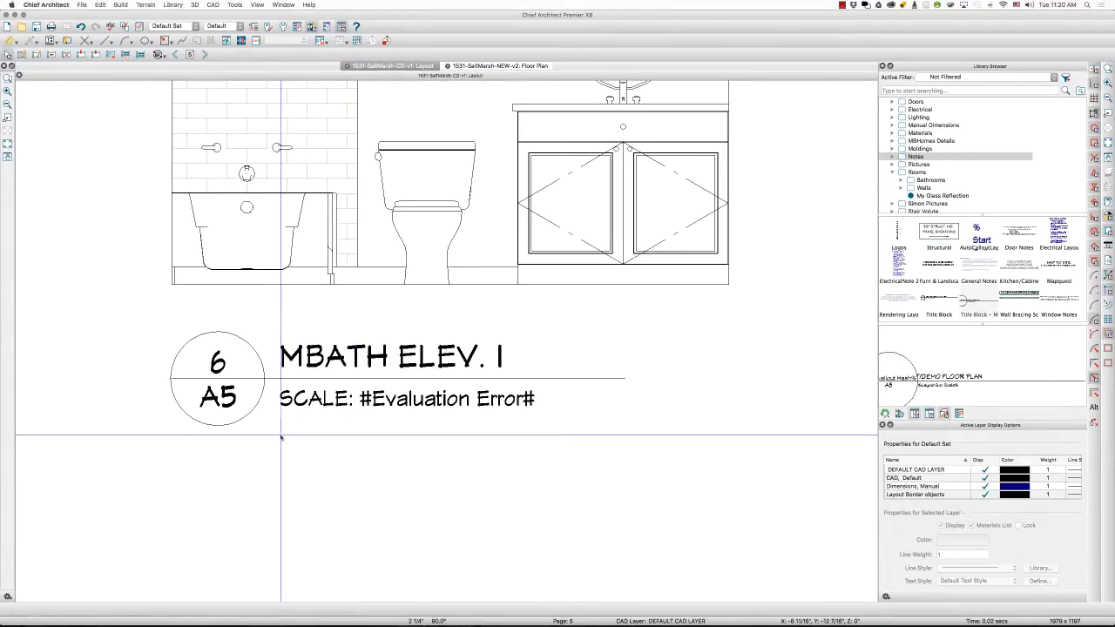
{"action": "key", "text": "ctrl+z"}
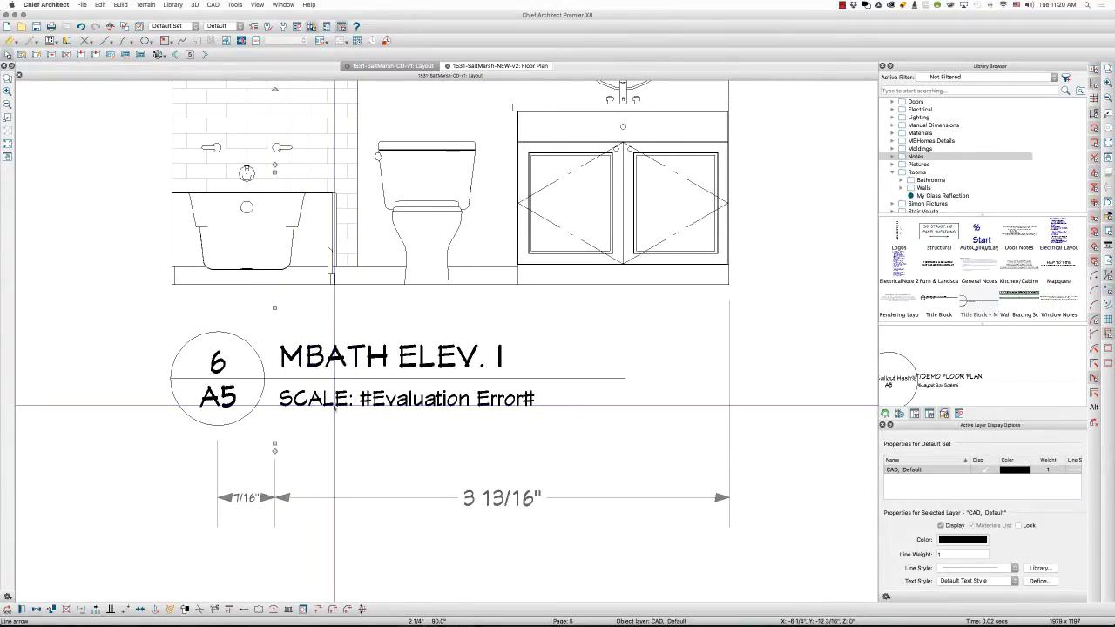
Try moving the MBATH ELEV. I label group, cancel the move, and select the vertical line
{"action": "left_click_drag", "start_coordinate": [334, 406], "coordinate": [445, 366]}
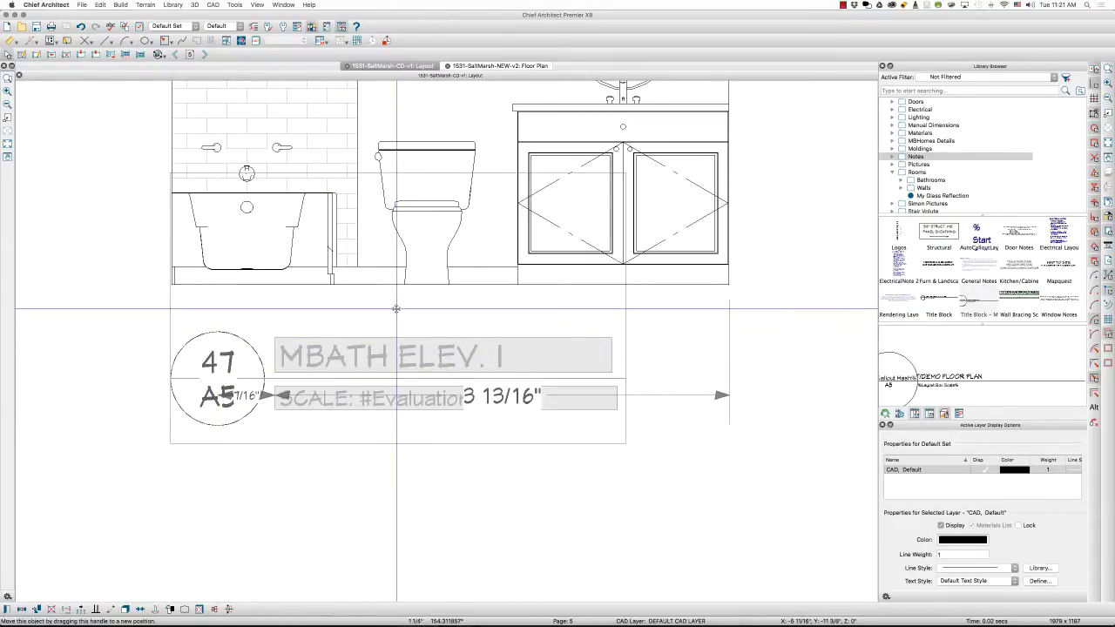
{"action": "left_click_drag", "start_coordinate": [397, 309], "coordinate": [396, 314]}
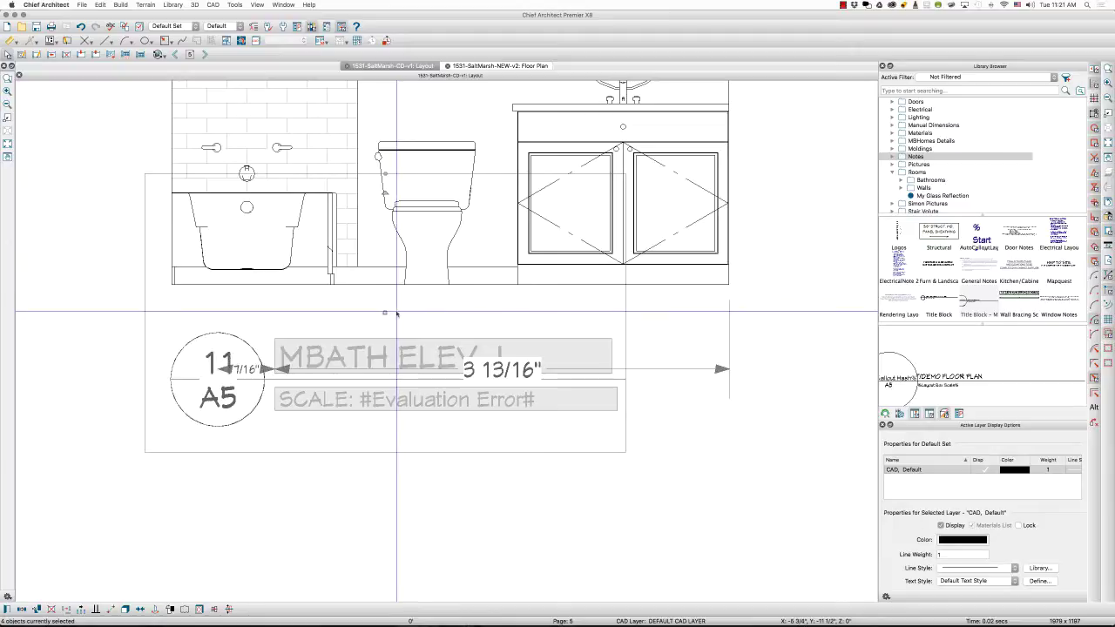
{"action": "key", "text": "Escape"}
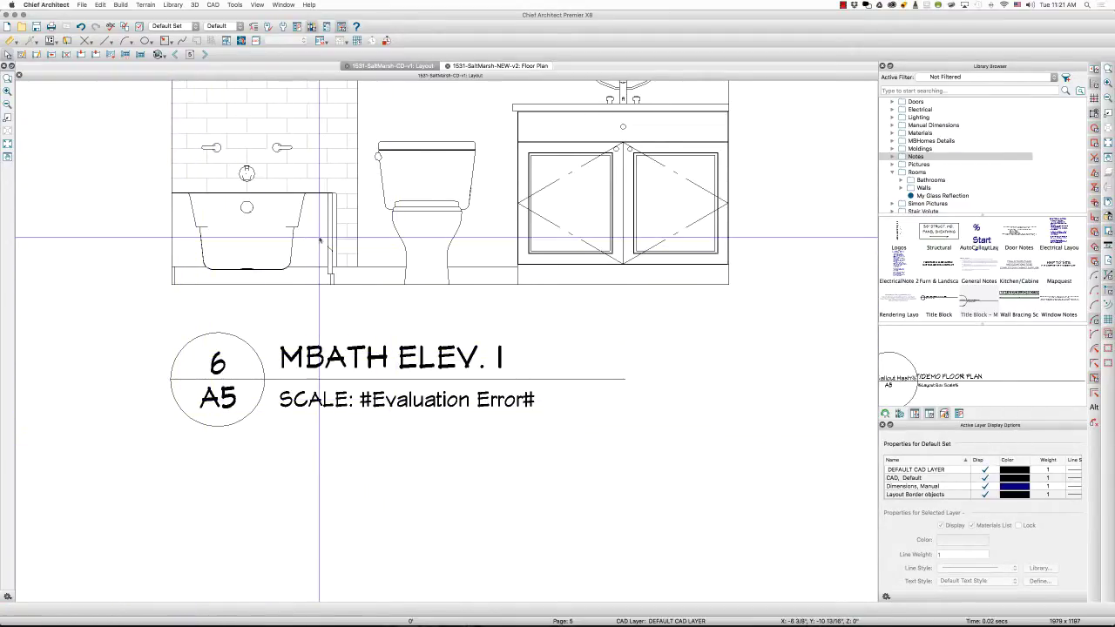
{"action": "left_click", "coordinate": [276, 441]}
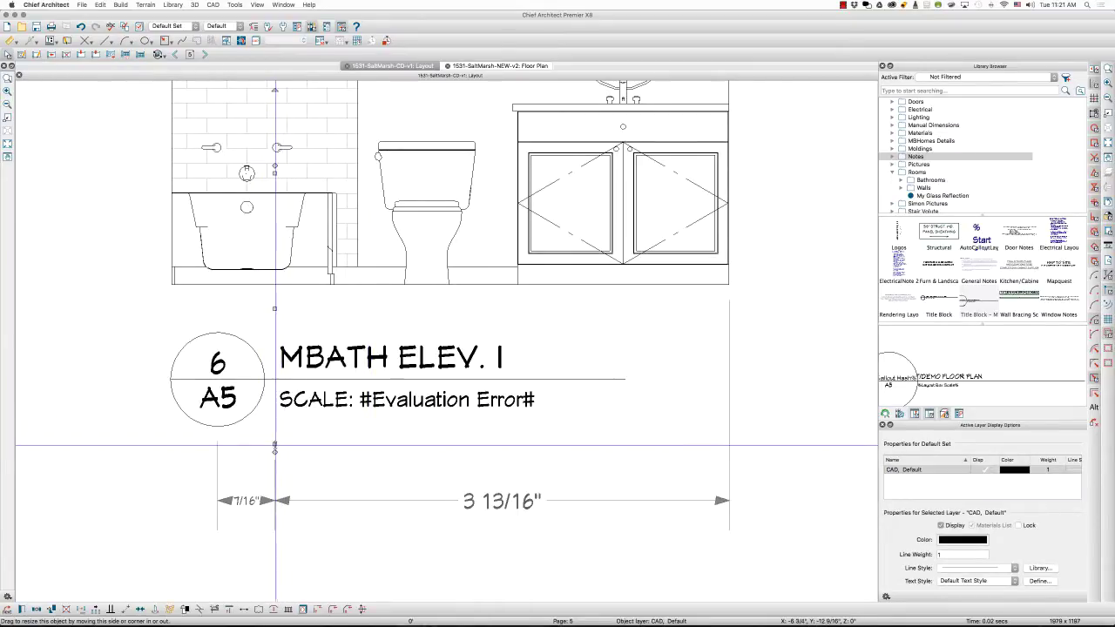
Adjust the vertical line beside MBATH ELEV. I until its scale reads SCALE: 1/2 in = 1 ft
{"action": "left_click_drag", "start_coordinate": [275, 446], "coordinate": [274, 400]}
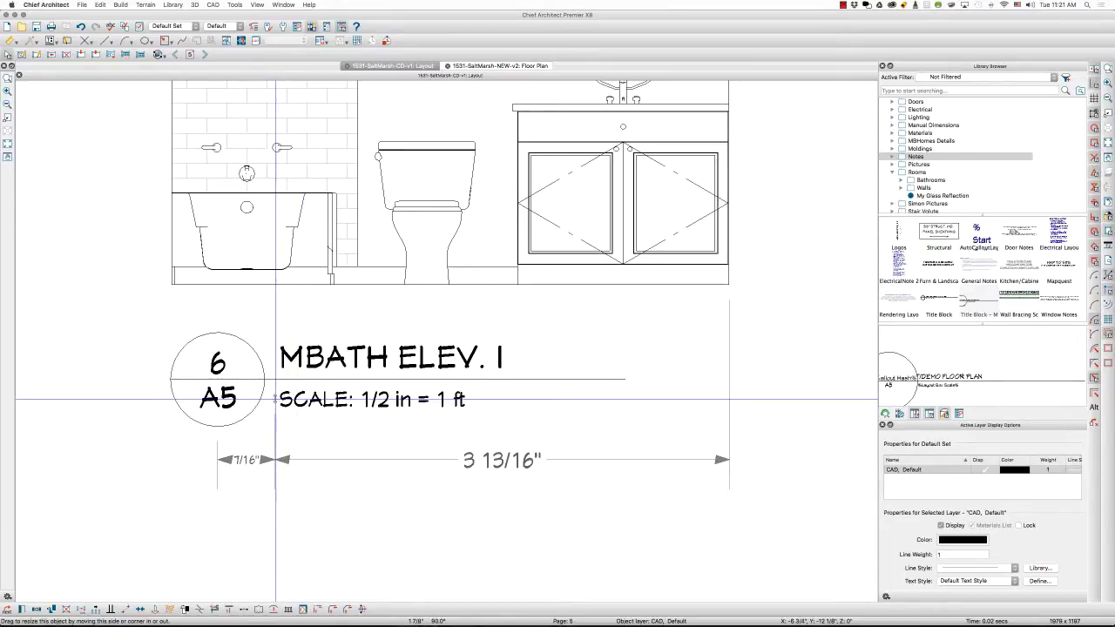
{"action": "mouse_move", "coordinate": [275, 407]}
{"action": "left_mouse_down"}
{"action": "mouse_move", "coordinate": [275, 387]}
{"action": "mouse_move", "coordinate": [275, 444]}
{"action": "left_mouse_up"}
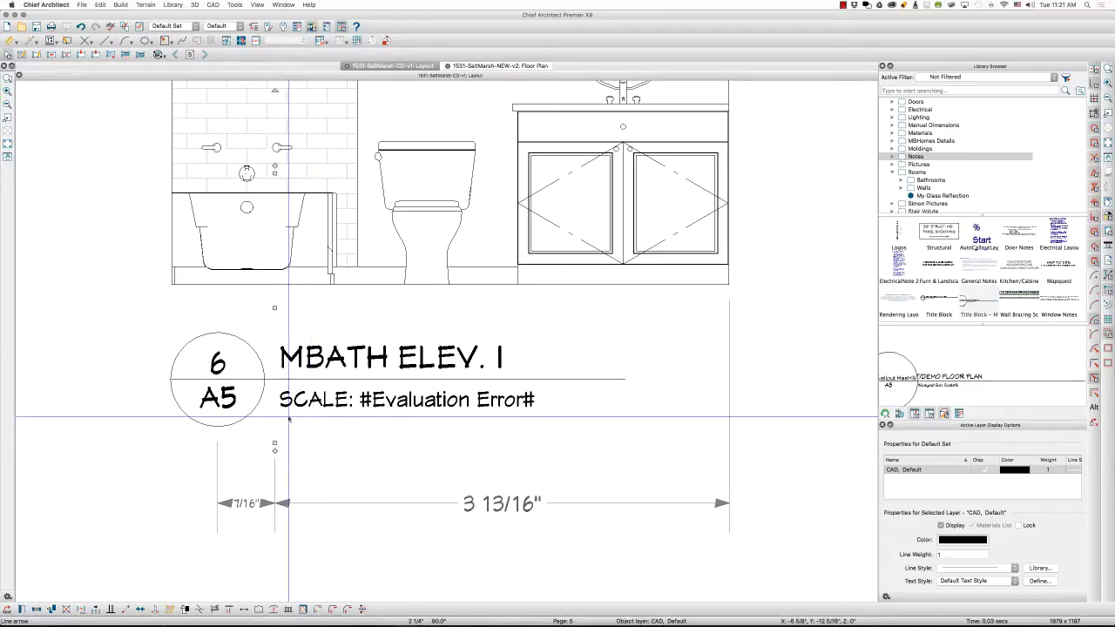
{"action": "left_click", "coordinate": [369, 407]}
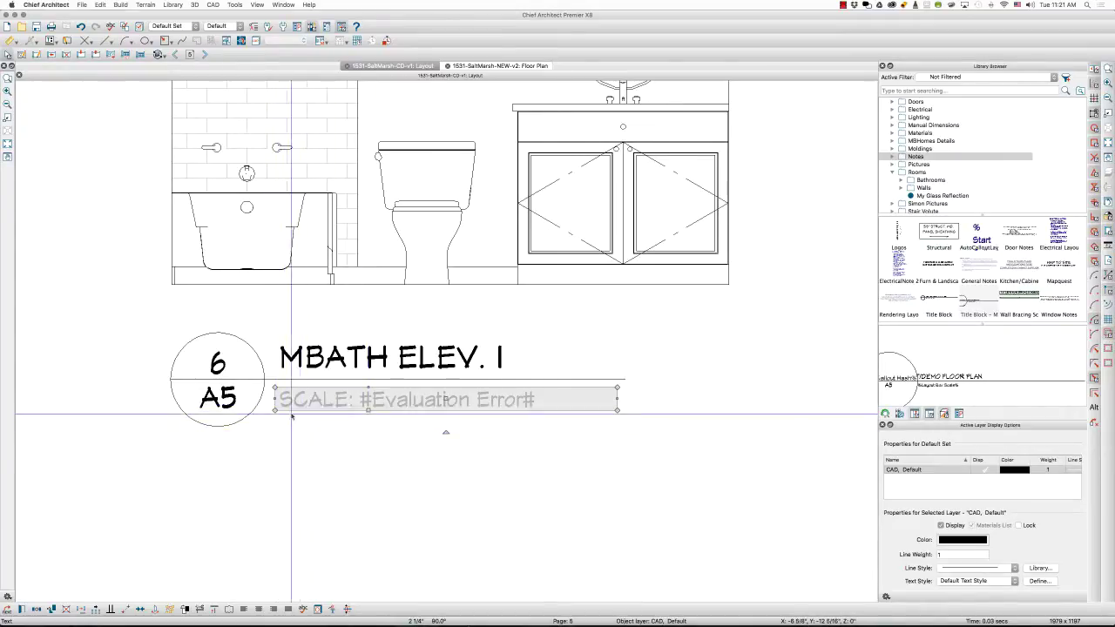
{"action": "left_click", "coordinate": [275, 440]}
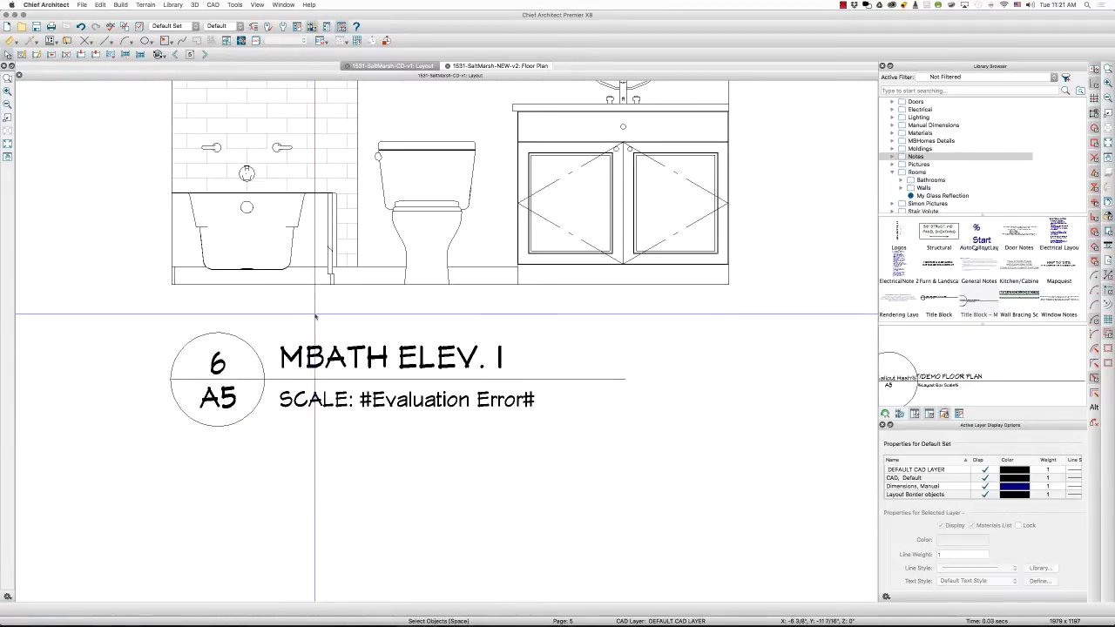
{"action": "left_click_drag", "start_coordinate": [276, 318], "coordinate": [279, 324]}
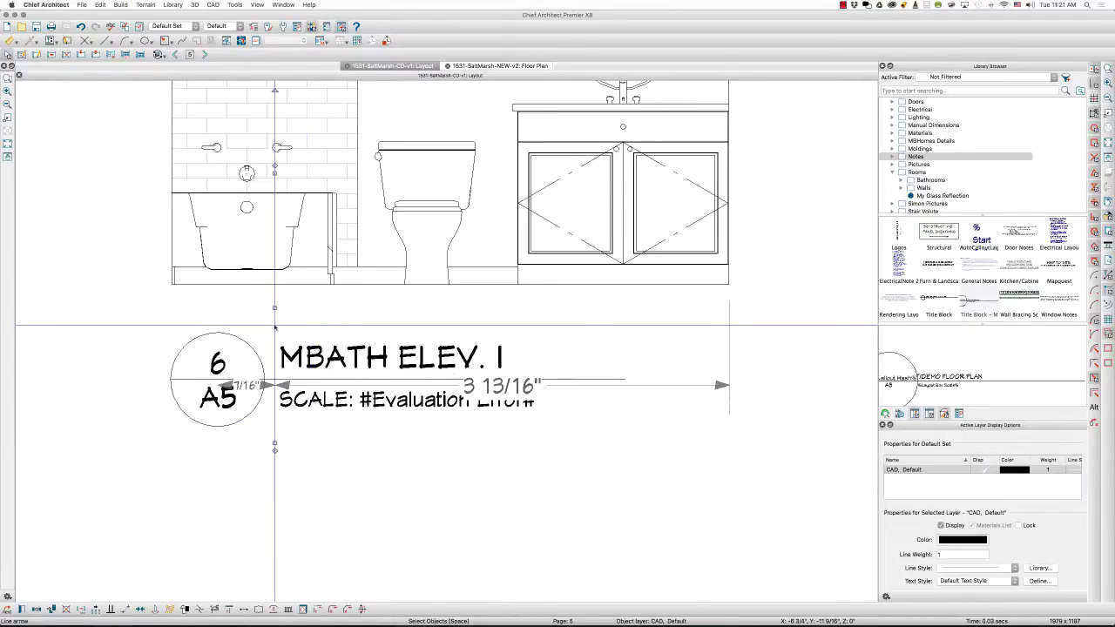
{"action": "left_click_drag", "start_coordinate": [275, 449], "coordinate": [274, 401]}
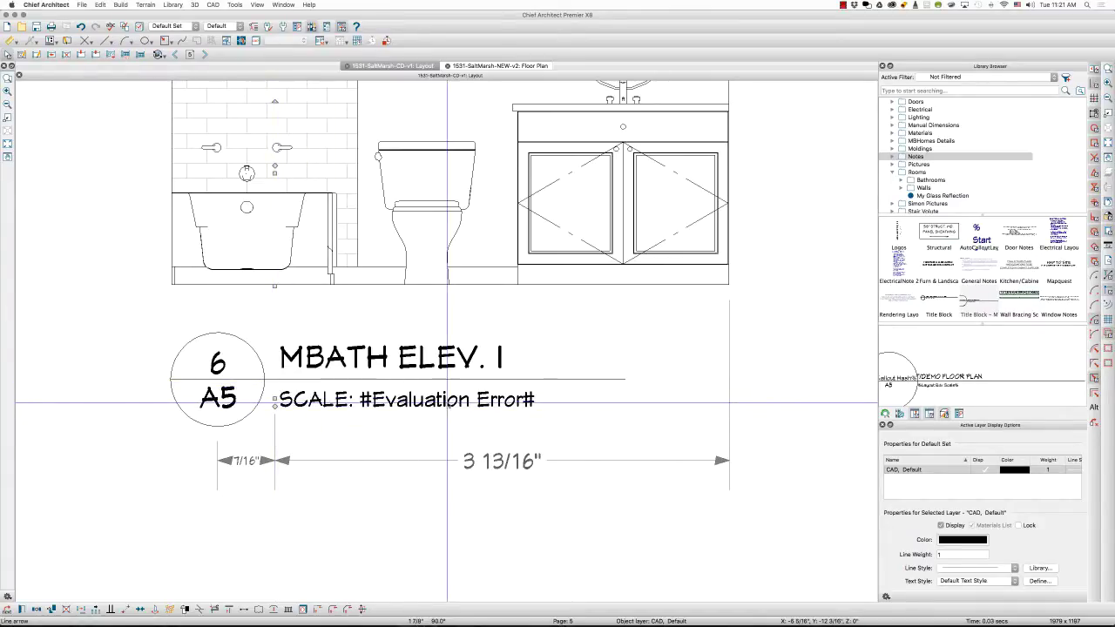
{"action": "left_click", "coordinate": [374, 497]}
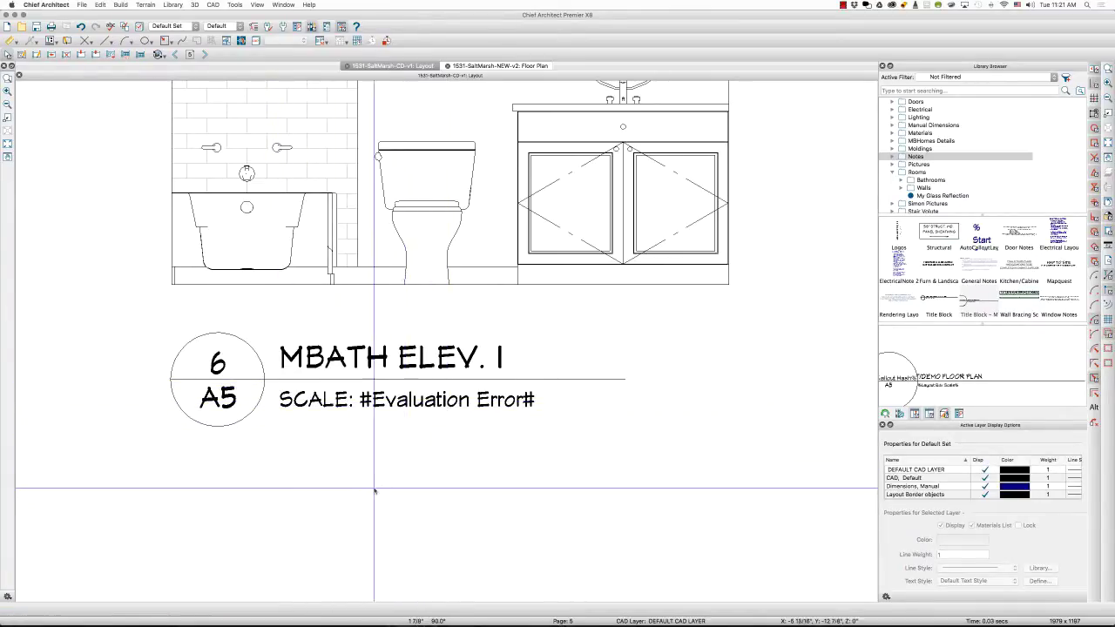
{"action": "left_click", "coordinate": [278, 329]}
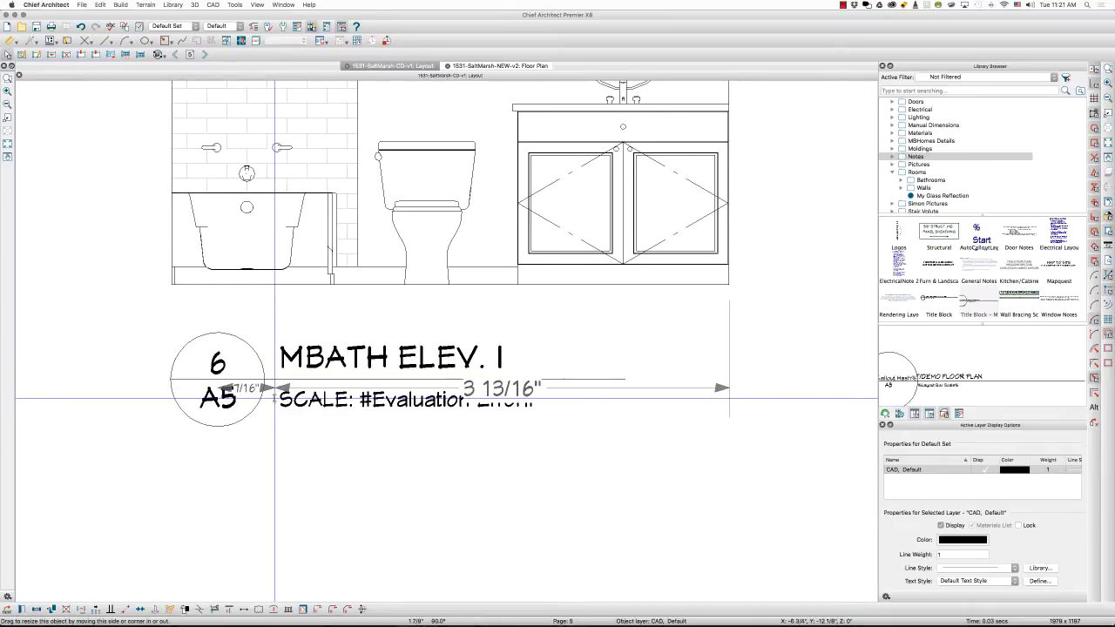
{"action": "mouse_move", "coordinate": [275, 398]}
{"action": "left_mouse_down"}
{"action": "mouse_move", "coordinate": [275, 408]}
{"action": "mouse_move", "coordinate": [276, 398]}
{"action": "left_mouse_up"}
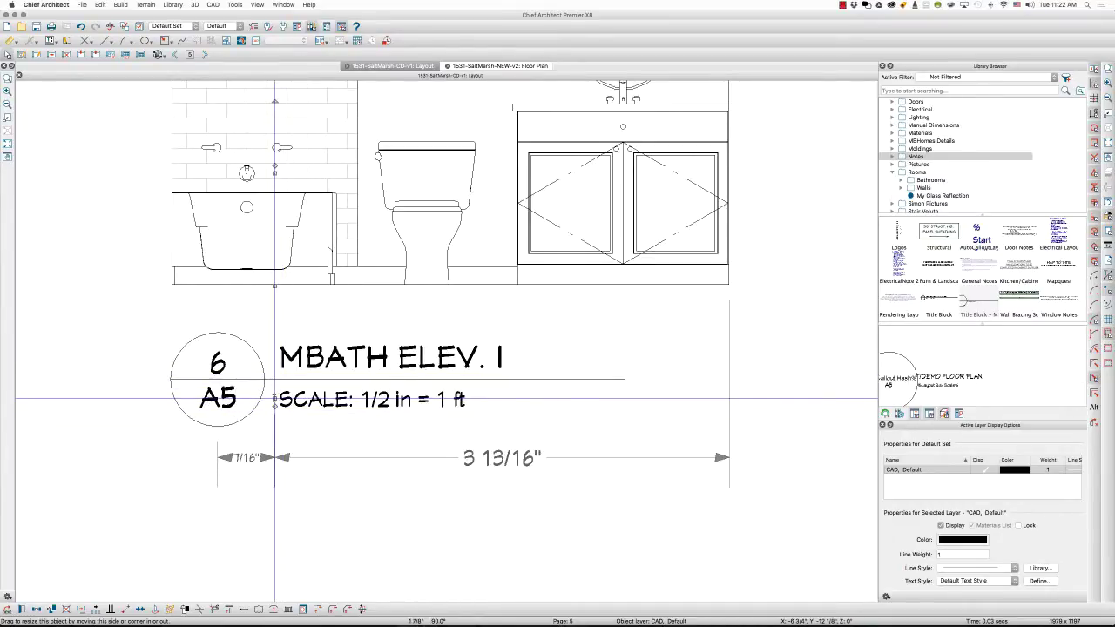
{"action": "left_click", "coordinate": [364, 493]}
Extend the MBATH ELEV. I title underline further to the right
{"action": "scroll", "coordinate": [344, 487], "scroll_direction": "down", "scroll_amount": 1}
{"action": "scroll", "coordinate": [340, 470], "scroll_direction": "down", "scroll_amount": 1}
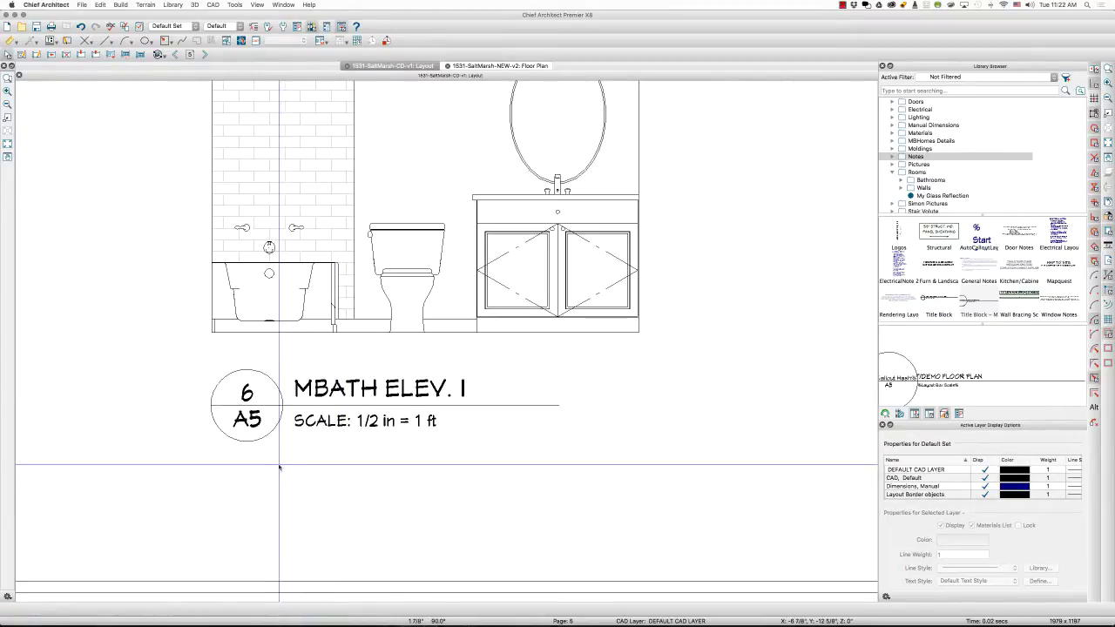
{"action": "scroll", "coordinate": [211, 478], "scroll_direction": "down", "scroll_amount": 1}
{"action": "scroll", "coordinate": [195, 442], "scroll_direction": "down", "scroll_amount": 1}
{"action": "scroll", "coordinate": [195, 442], "scroll_direction": "down", "scroll_amount": 1}
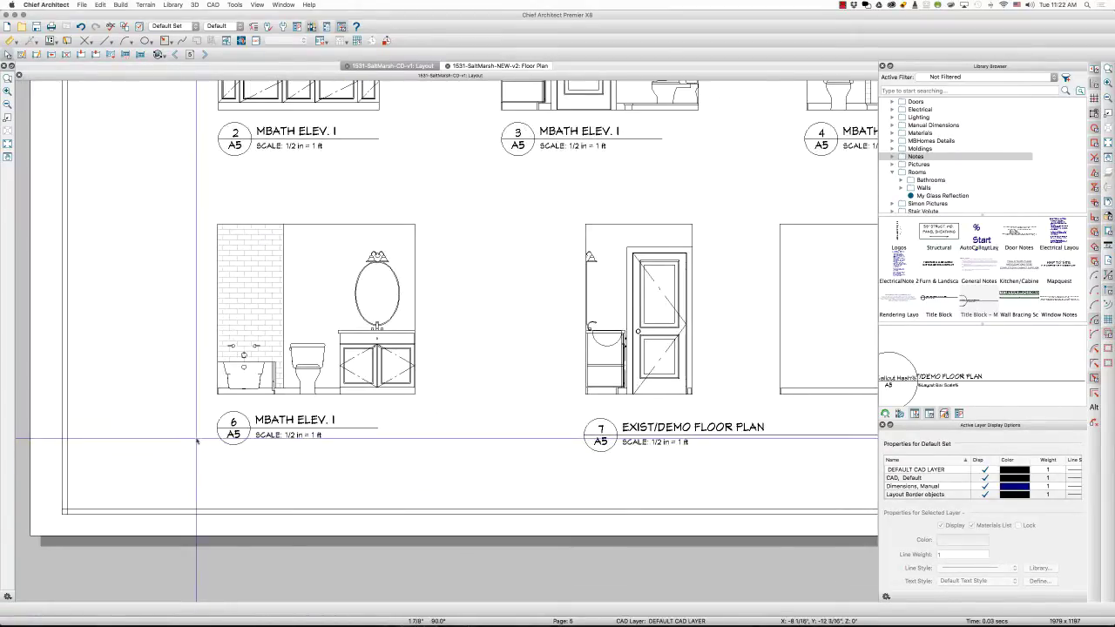
{"action": "left_click", "coordinate": [262, 428]}
{"action": "left_click_drag", "start_coordinate": [370, 430], "coordinate": [419, 430]}
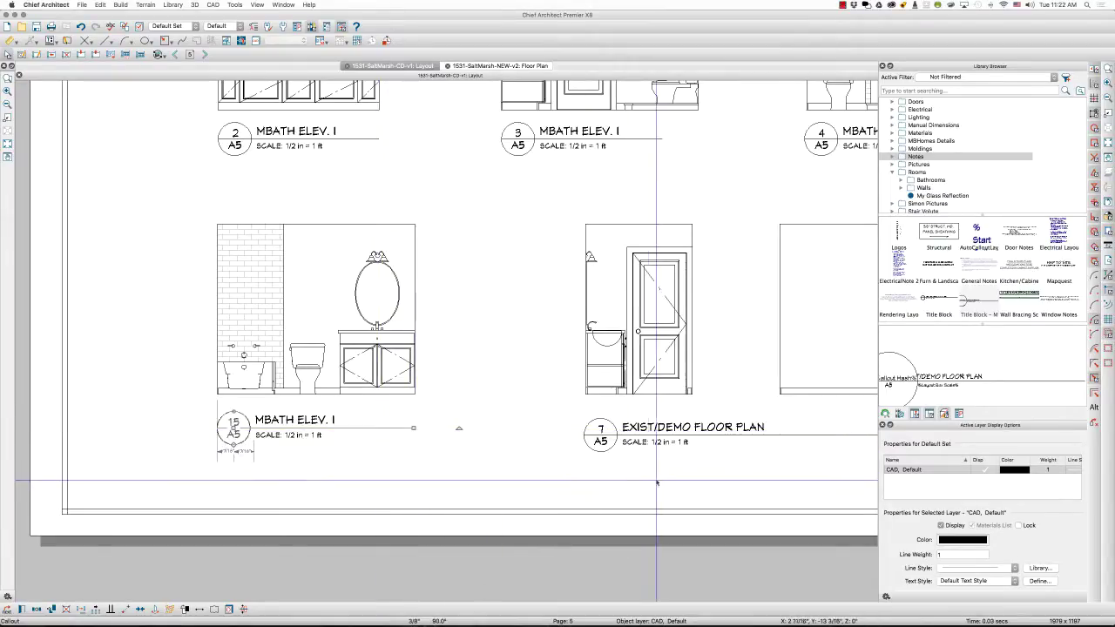
Delete the EXIST/DEMO FLOOR PLAN title from under view 7
{"action": "left_click", "coordinate": [610, 433]}
{"action": "key", "text": "Delete"}
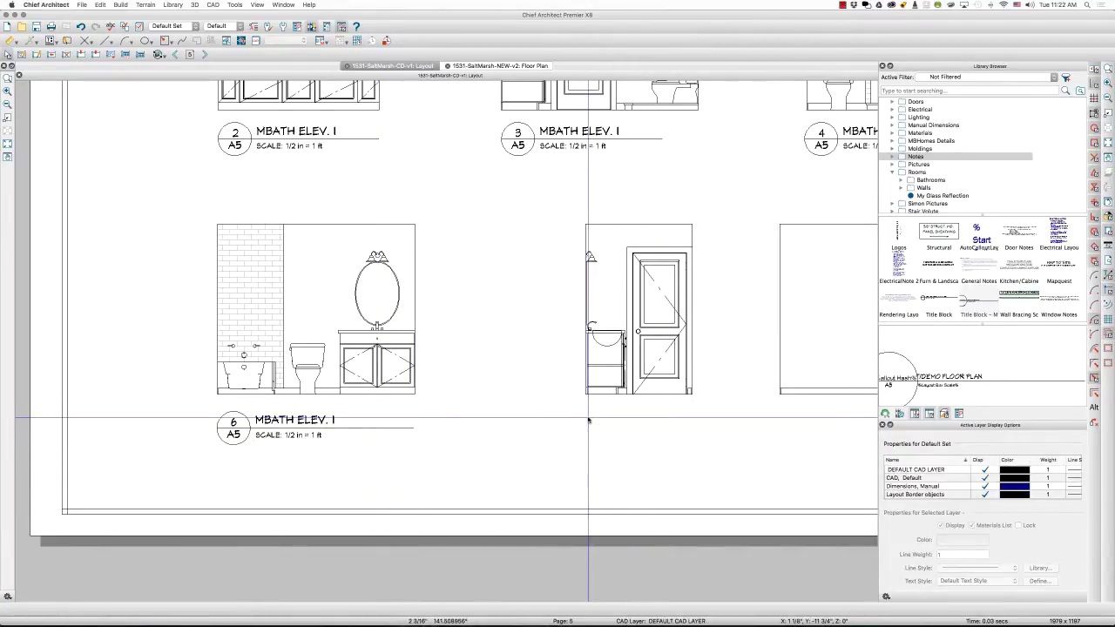
{"action": "scroll", "coordinate": [147, 453], "scroll_direction": "down", "scroll_amount": 1}
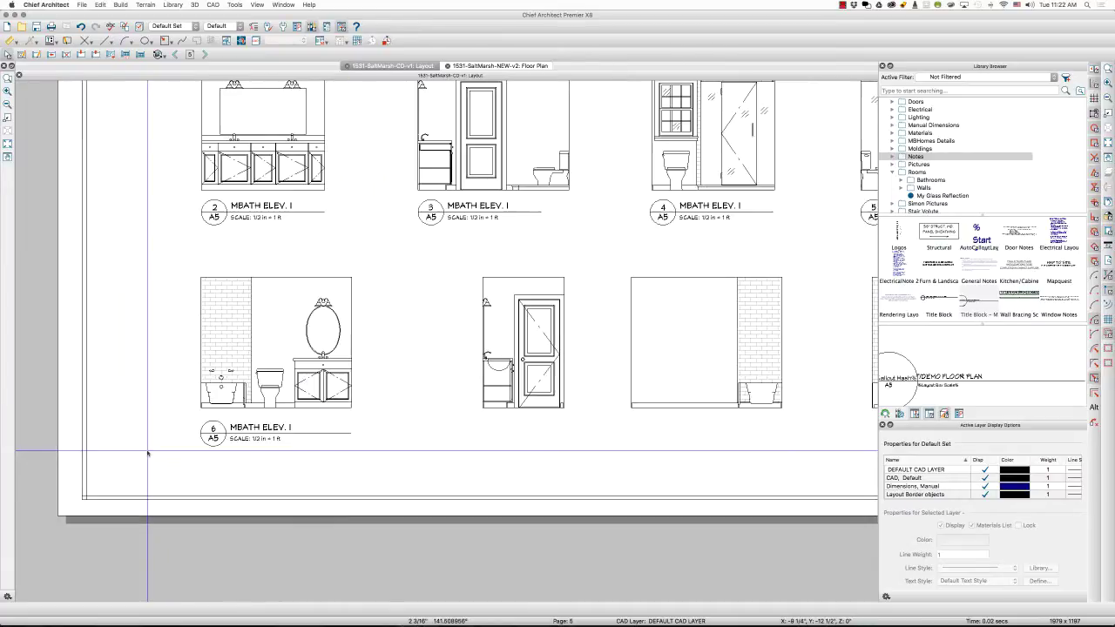
{"action": "scroll", "coordinate": [271, 453], "scroll_direction": "up", "scroll_amount": 1}
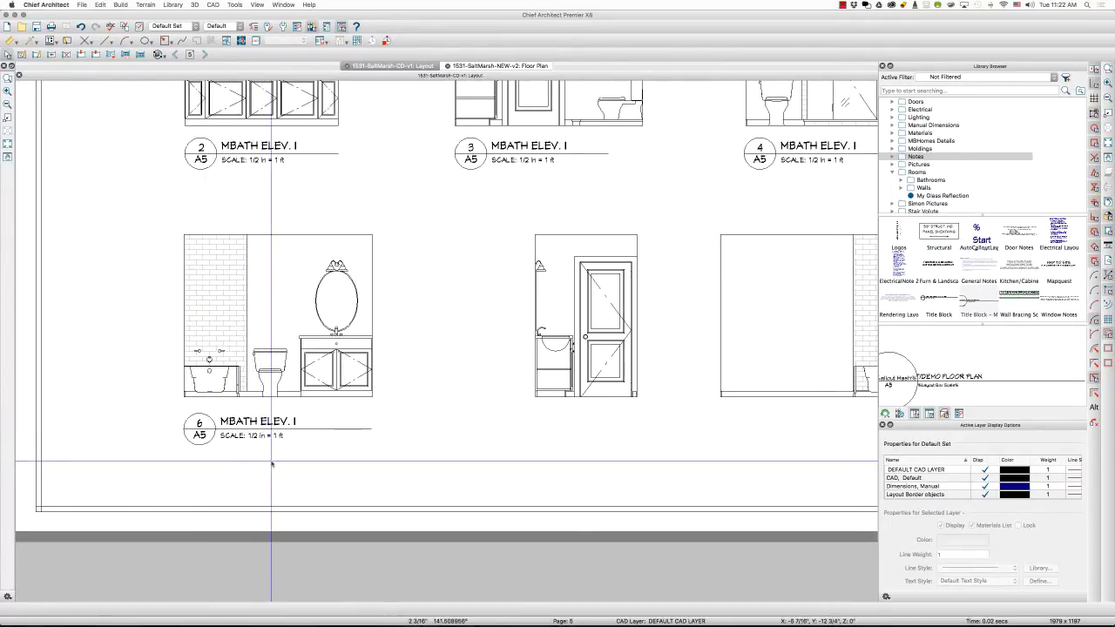
Box-select the 6 MBATH ELEV. I callout using the Select Objects tool
{"action": "left_click_drag", "start_coordinate": [271, 461], "coordinate": [176, 416]}
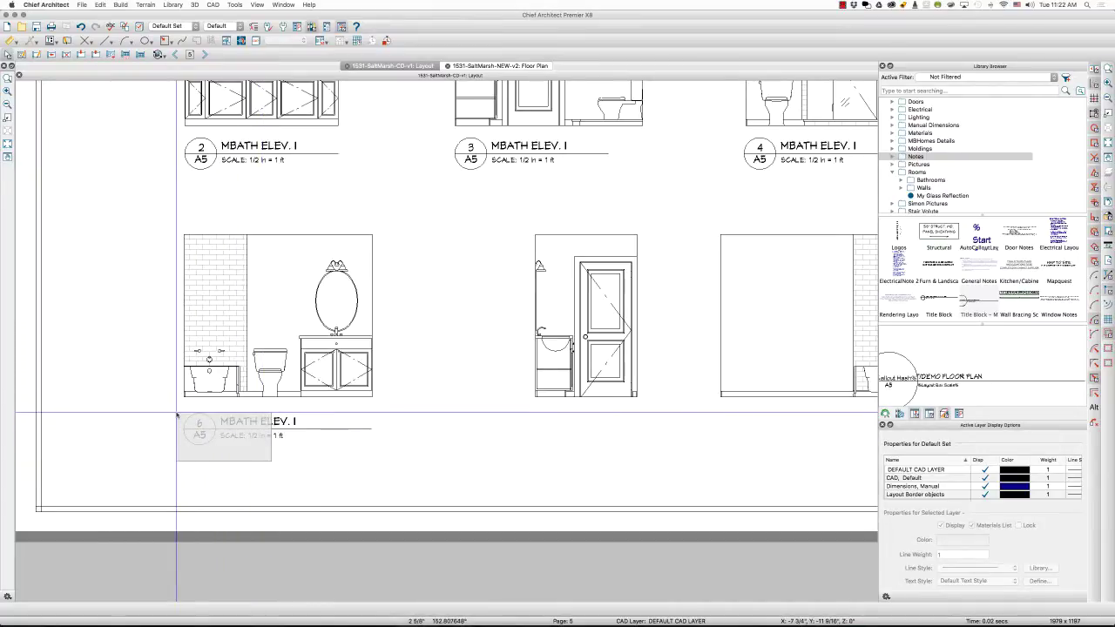
{"action": "left_click_drag", "start_coordinate": [177, 415], "coordinate": [177, 416]}
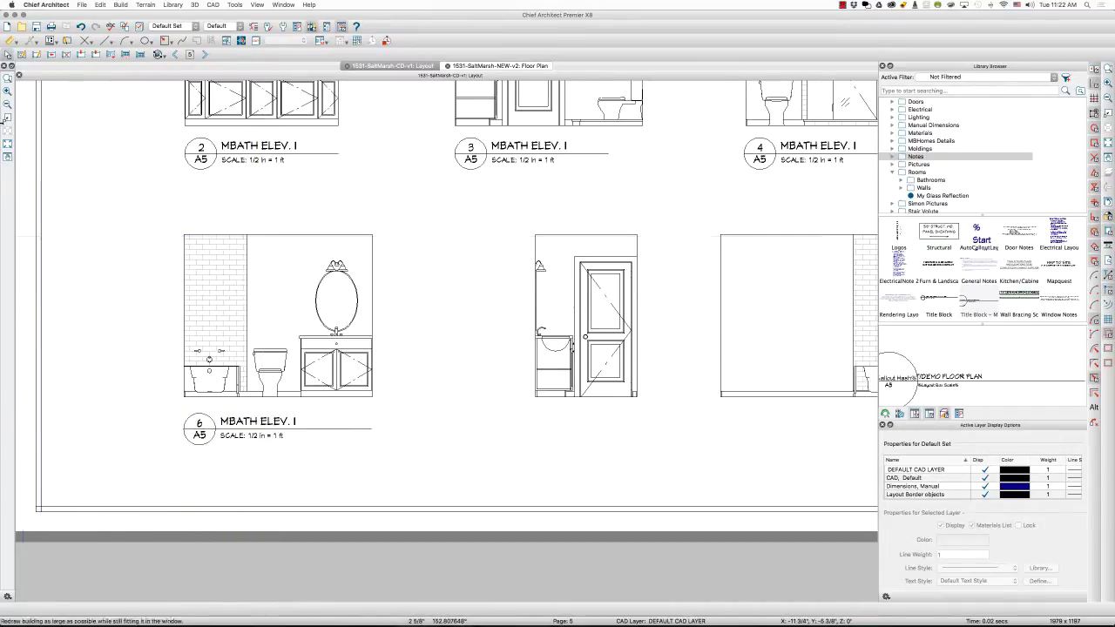
{"action": "left_click", "coordinate": [8, 56]}
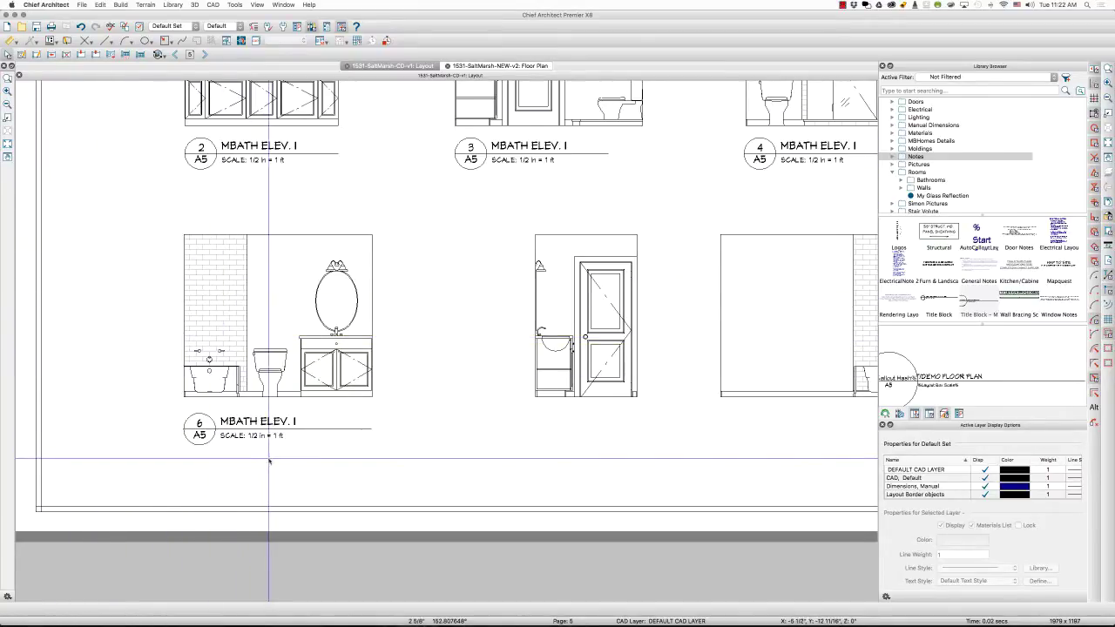
{"action": "left_click_drag", "start_coordinate": [271, 457], "coordinate": [182, 416]}
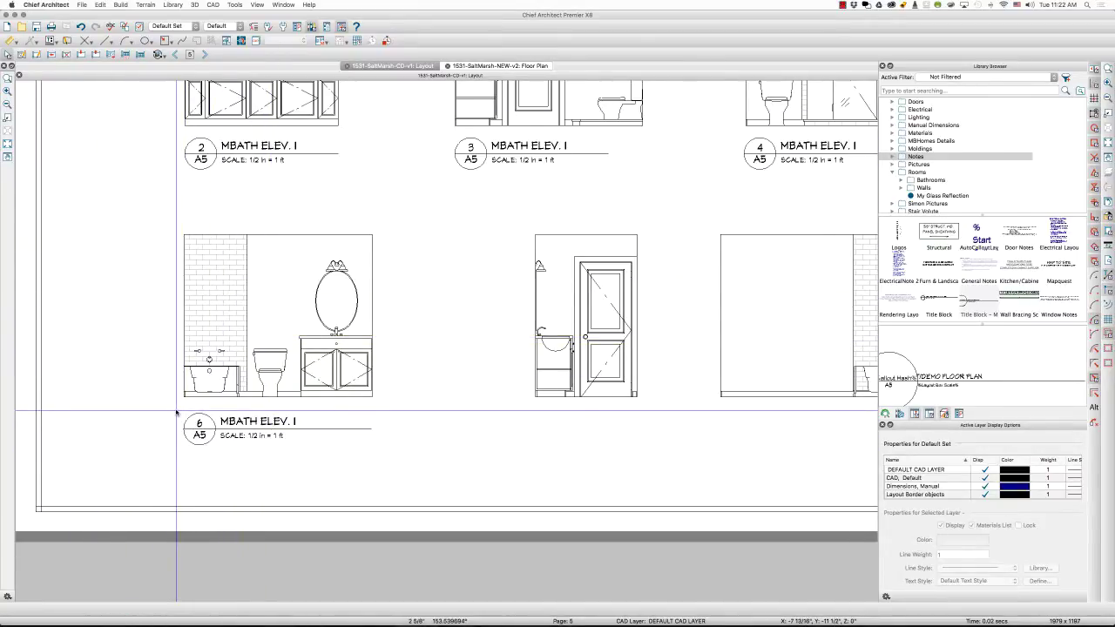
Copy the MBATH ELEV. I callout to below the door elevation as callout 7
{"action": "left_click", "coordinate": [173, 415]}
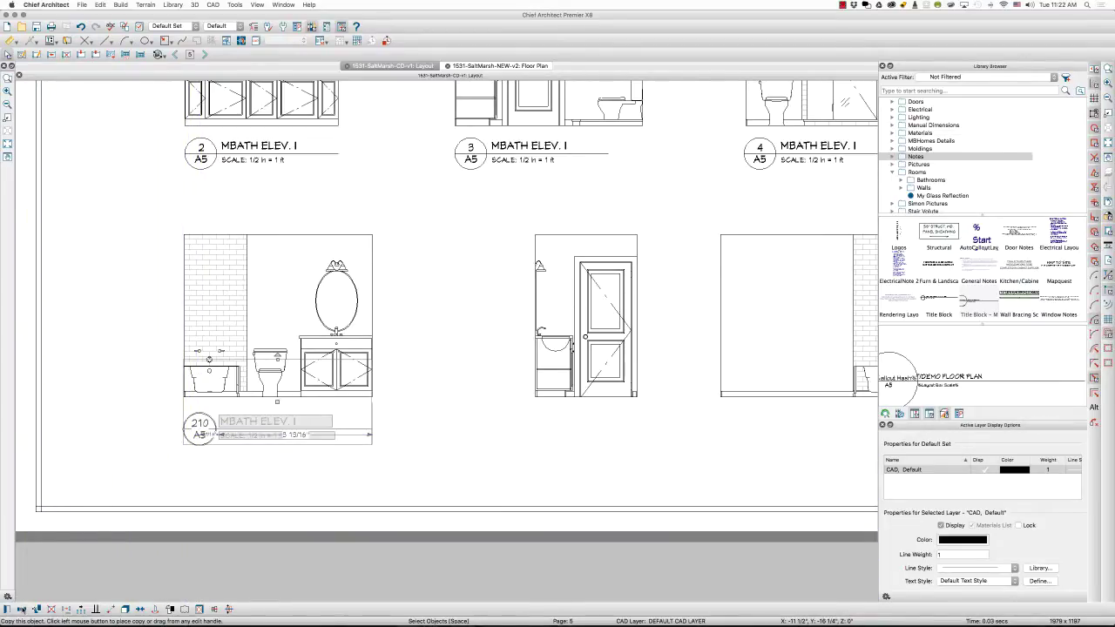
{"action": "left_click_drag", "start_coordinate": [277, 401], "coordinate": [629, 399]}
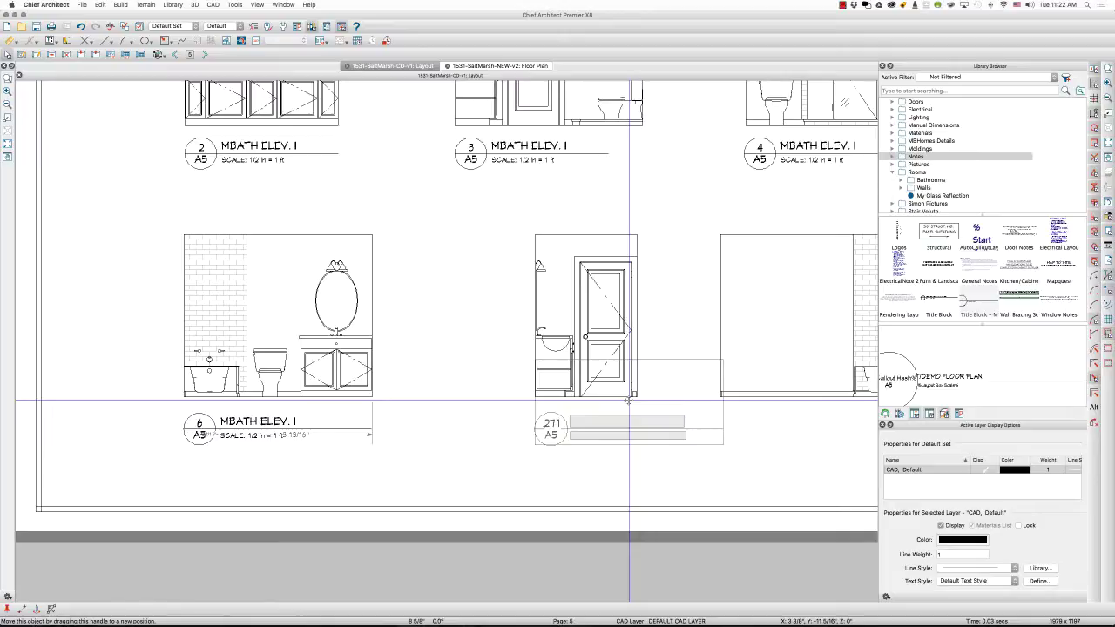
{"action": "mouse_move", "coordinate": [629, 399]}
{"action": "left_mouse_down"}
{"action": "mouse_move", "coordinate": [572, 399]}
{"action": "mouse_move", "coordinate": [570, 381]}
{"action": "left_mouse_up"}
{"action": "left_click", "coordinate": [604, 469]}
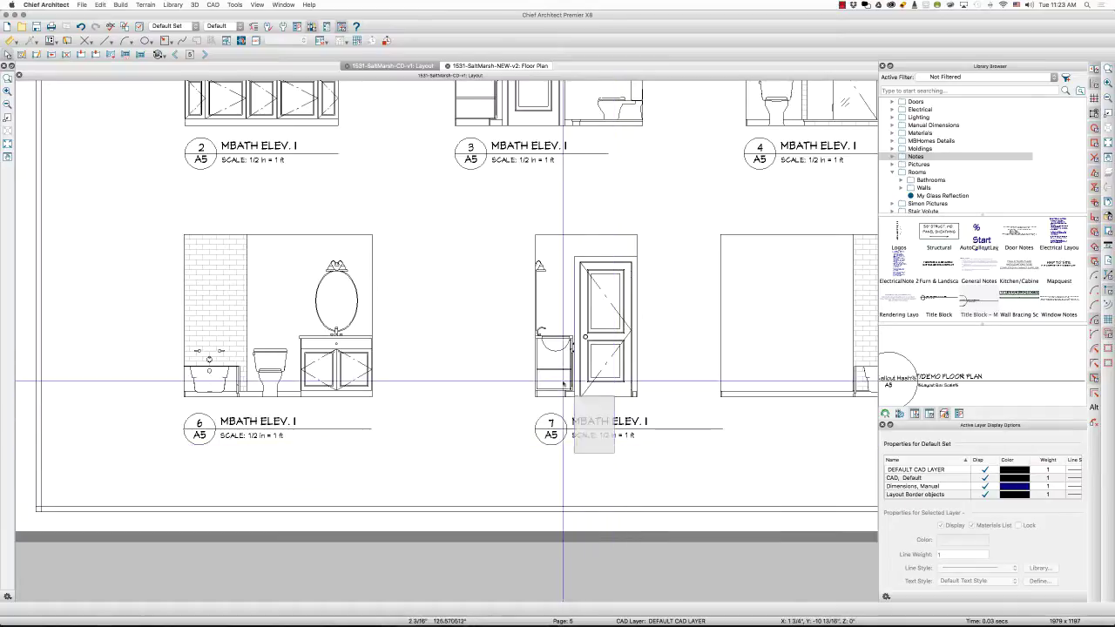
Shift the door elevation's layout box left above its new callout 7
{"action": "left_click_drag", "start_coordinate": [563, 382], "coordinate": [533, 361]}
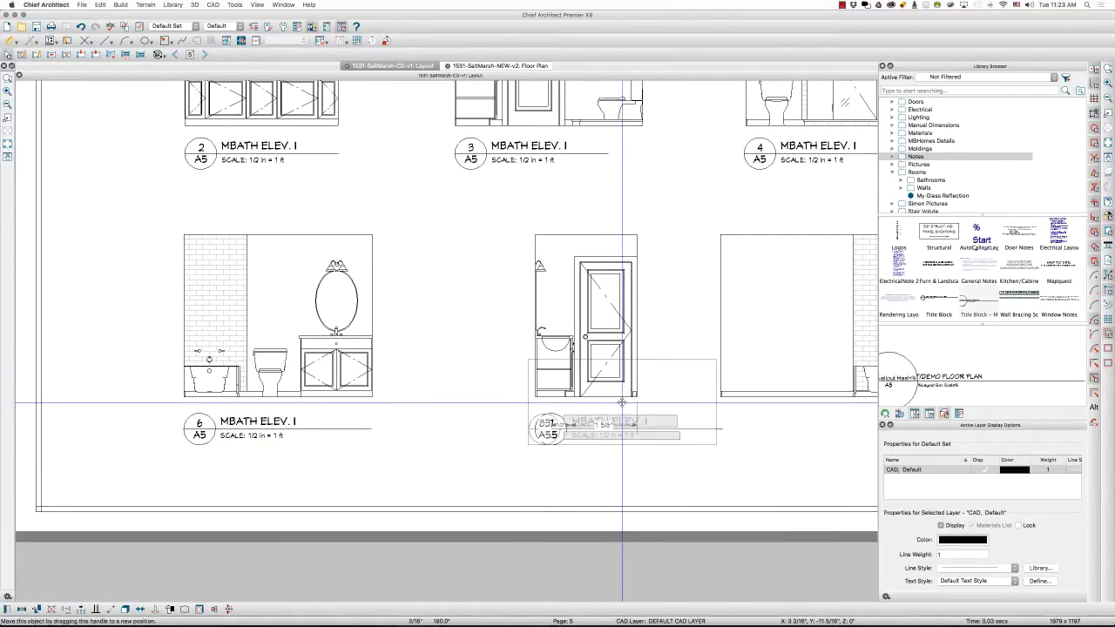
{"action": "left_click_drag", "start_coordinate": [613, 461], "coordinate": [535, 369]}
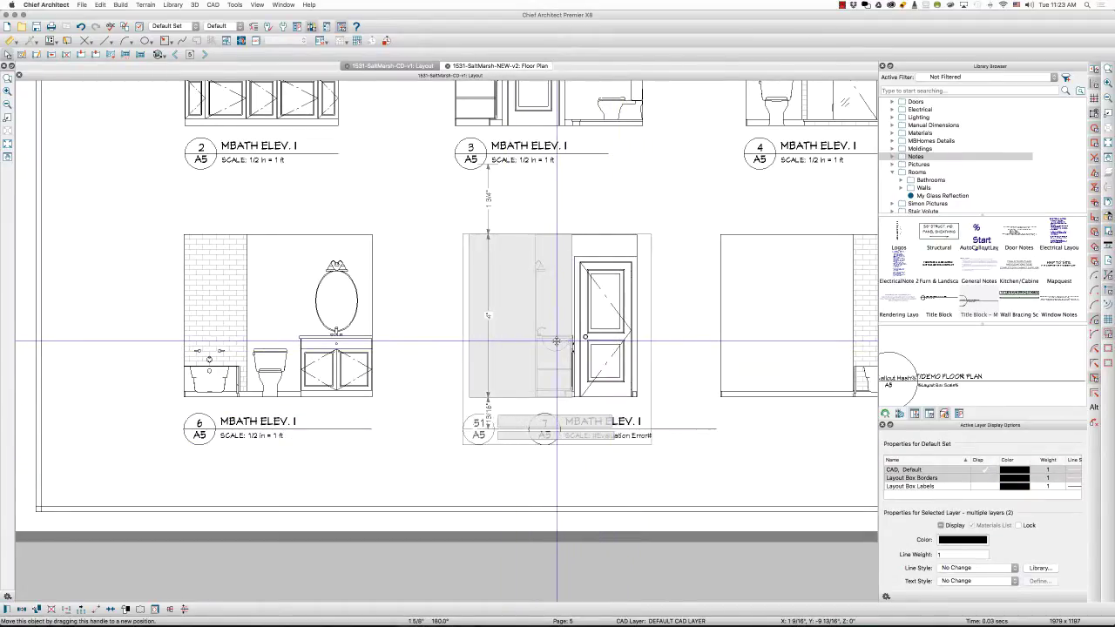
{"action": "left_click_drag", "start_coordinate": [621, 340], "coordinate": [556, 339]}
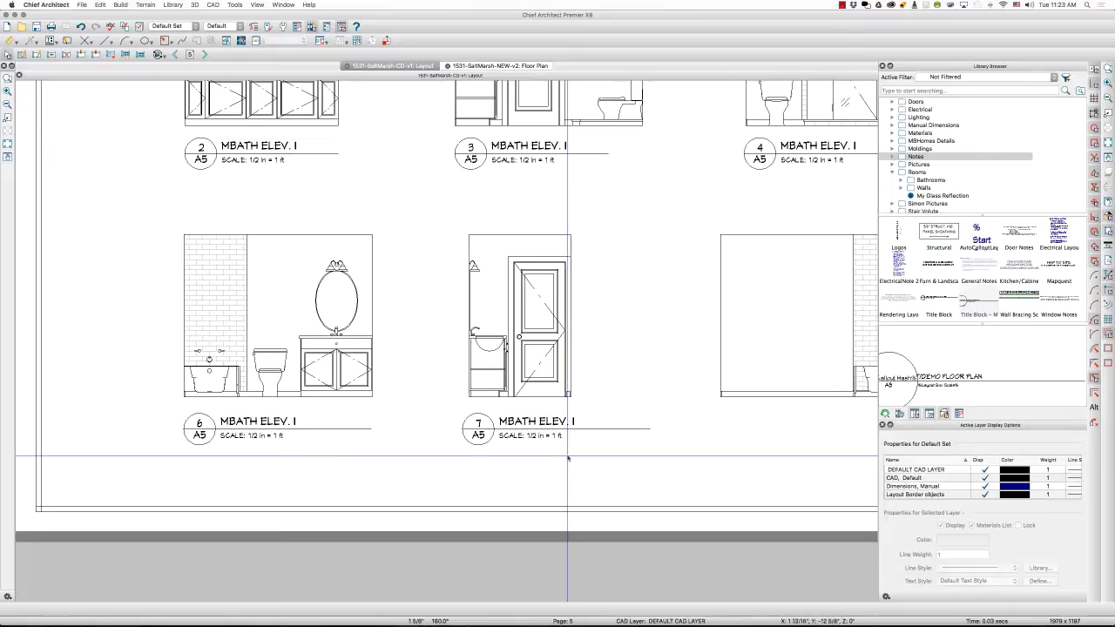
Shorten callout 7's title underline and retitle it MBATH ELEV. II
{"action": "left_click", "coordinate": [479, 427]}
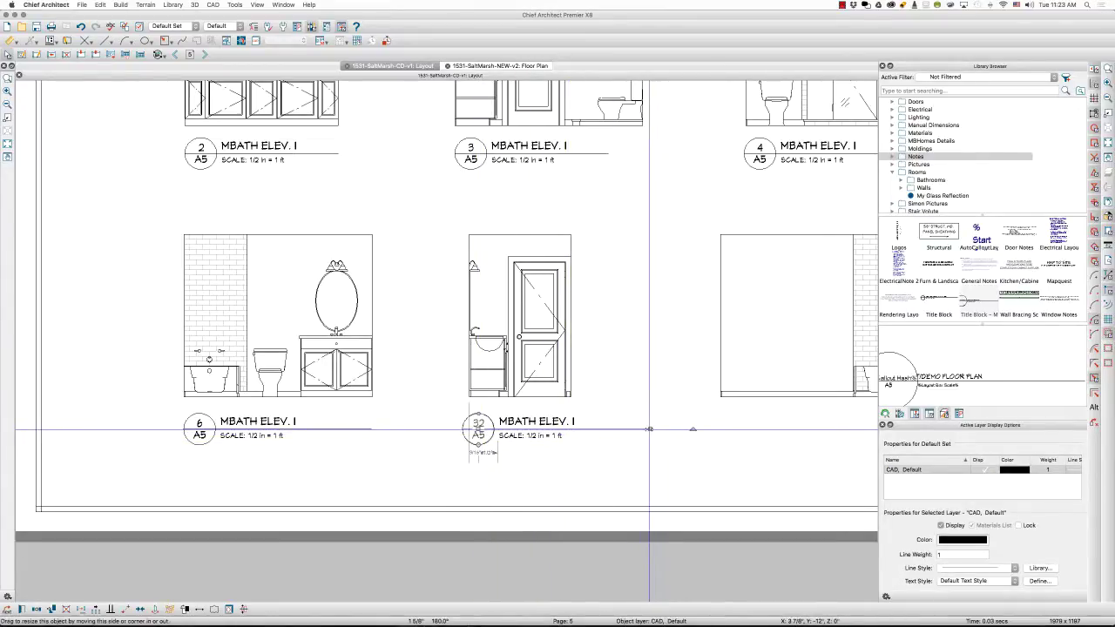
{"action": "left_click_drag", "start_coordinate": [649, 429], "coordinate": [576, 428]}
{"action": "left_click", "coordinate": [578, 455]}
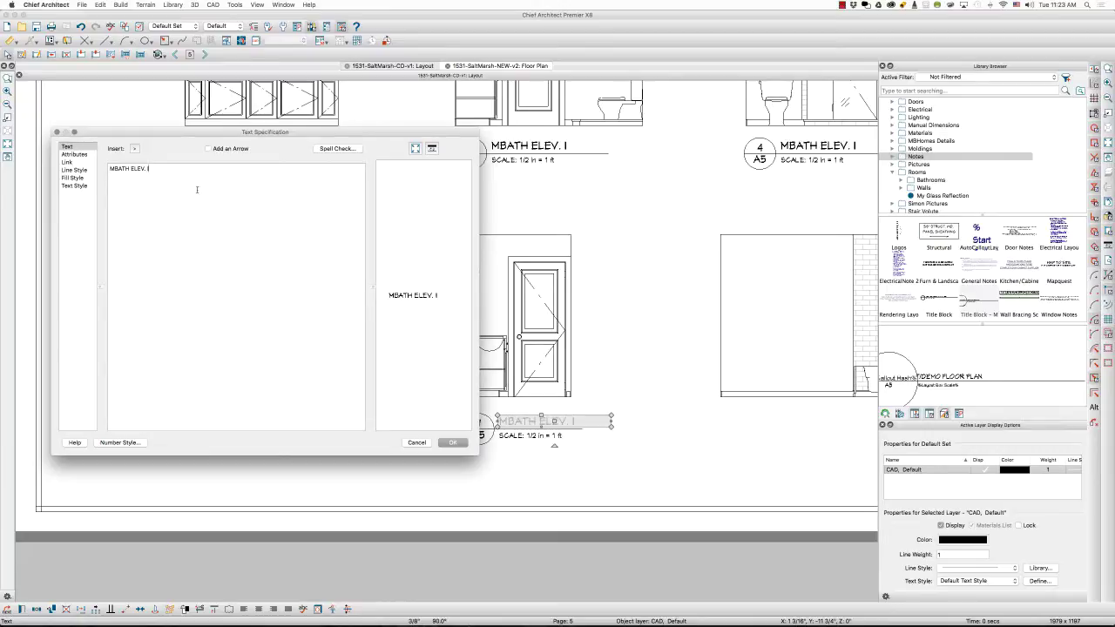
{"action": "key", "text": "Return"}
{"action": "key", "text": "Escape"}
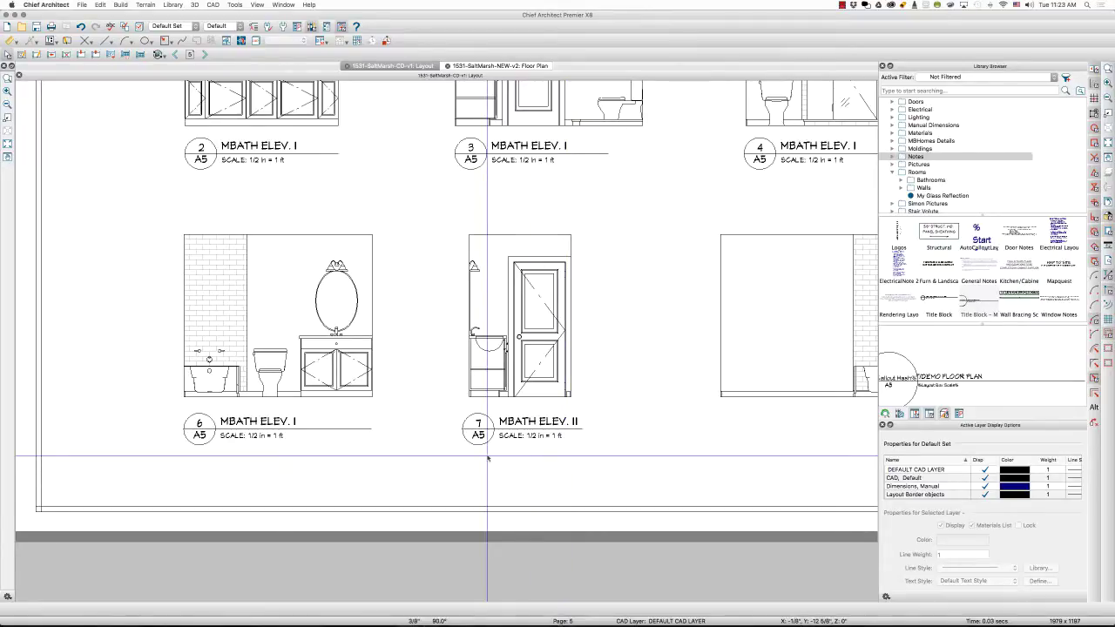
Check the 7 A5 callout with the selection tool, then deselect it
{"action": "key", "text": "space"}
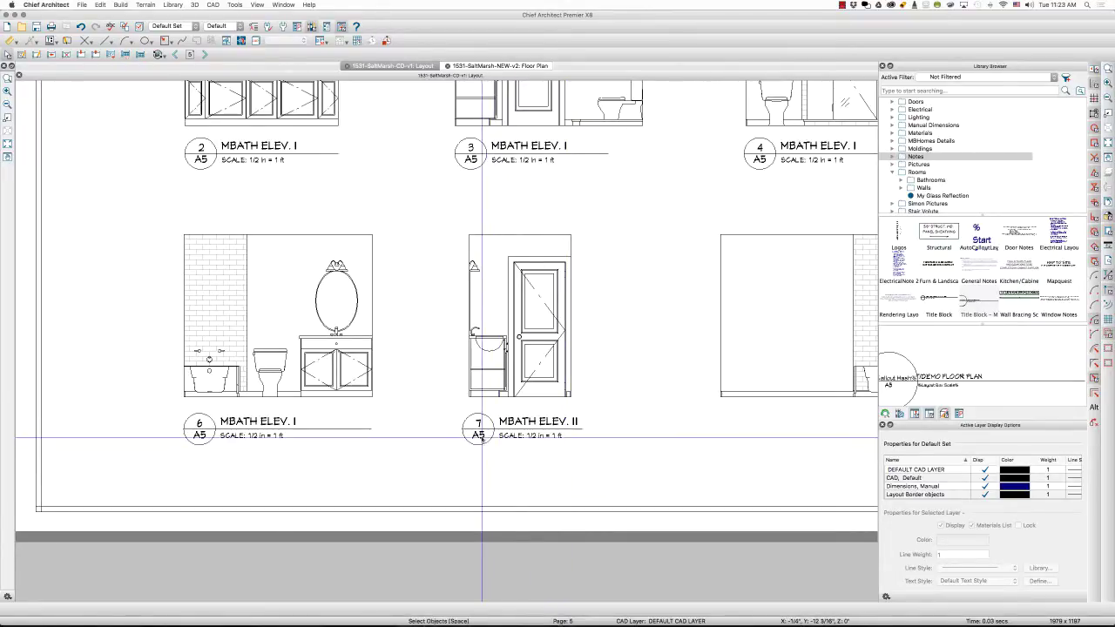
{"action": "left_click", "coordinate": [478, 443]}
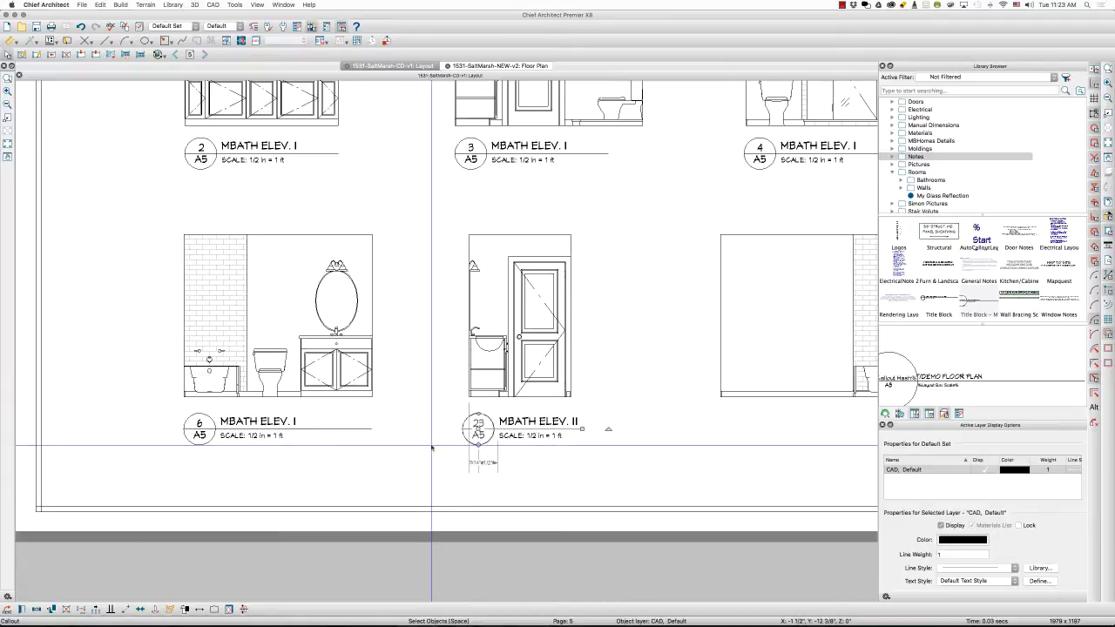
{"action": "left_click", "coordinate": [447, 455]}
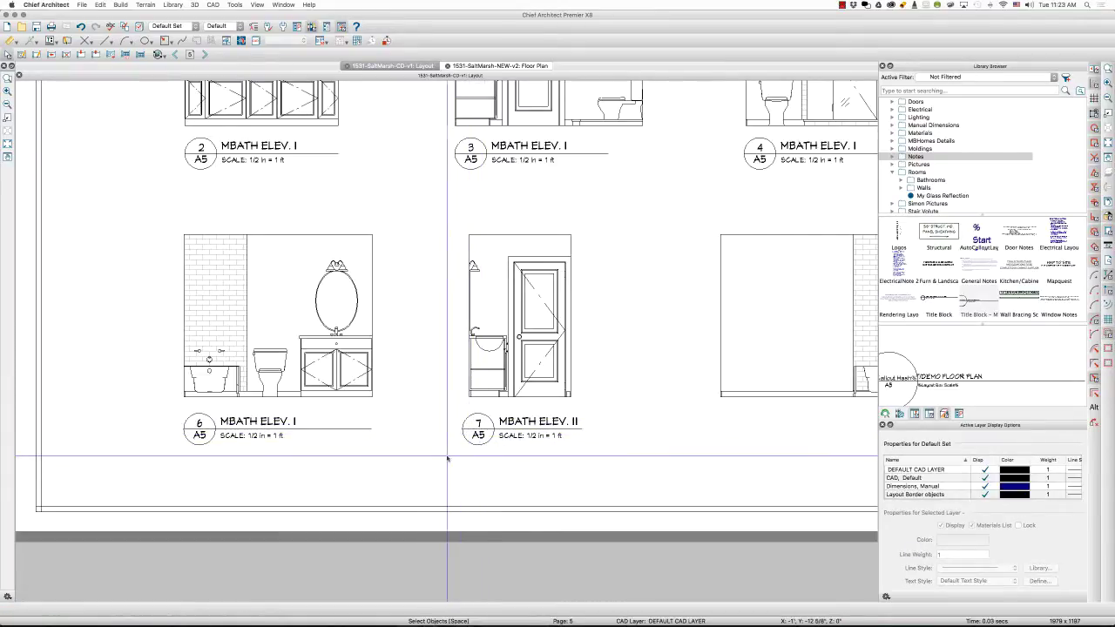